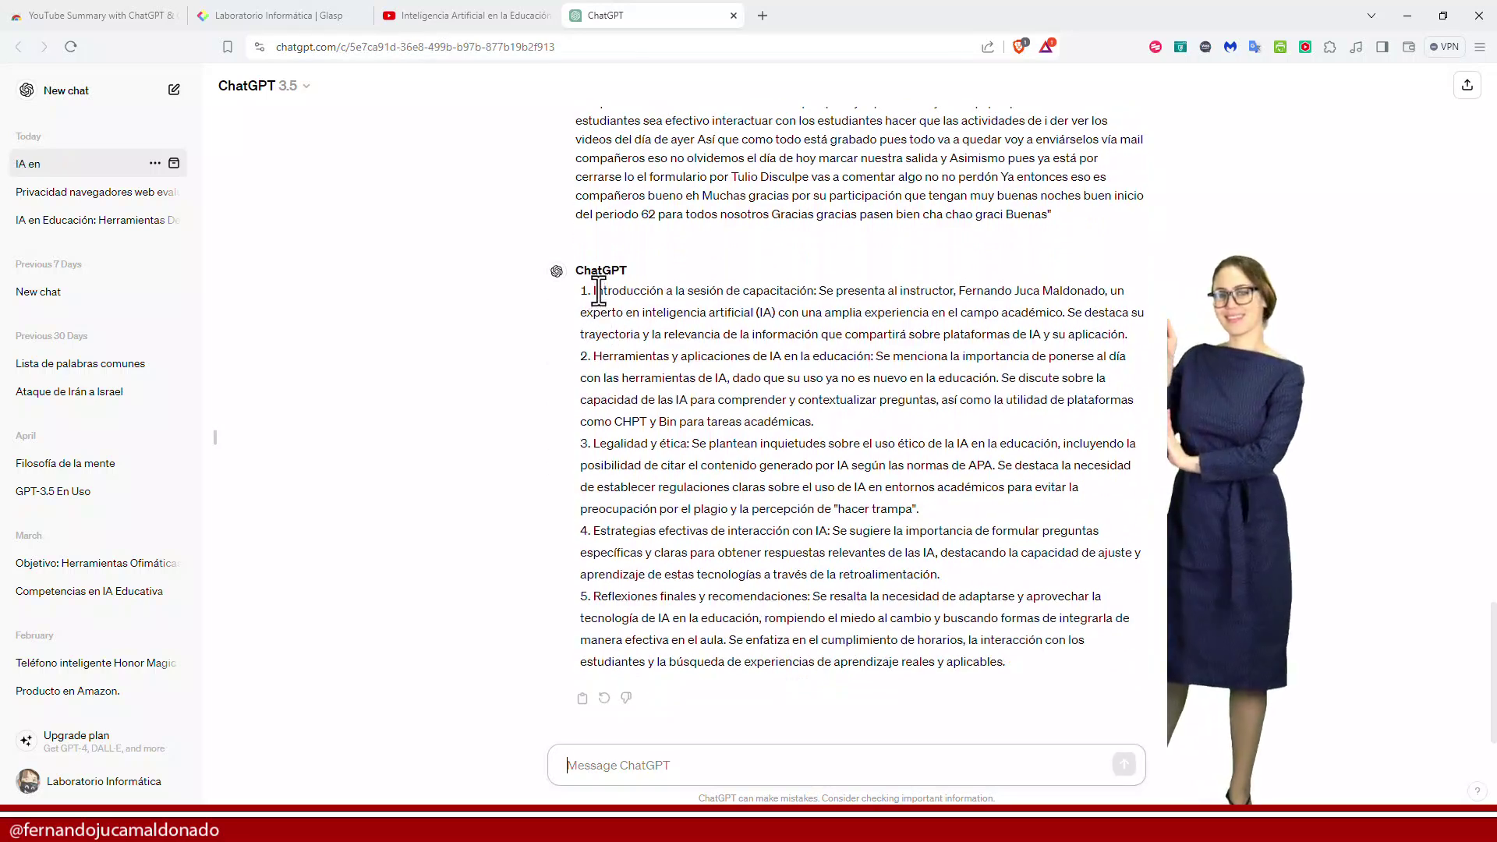
Examine the five-point Spanish summary of the video together with the prompt and transcript it was generated from
left_click_drag(593, 292, 1038, 655)
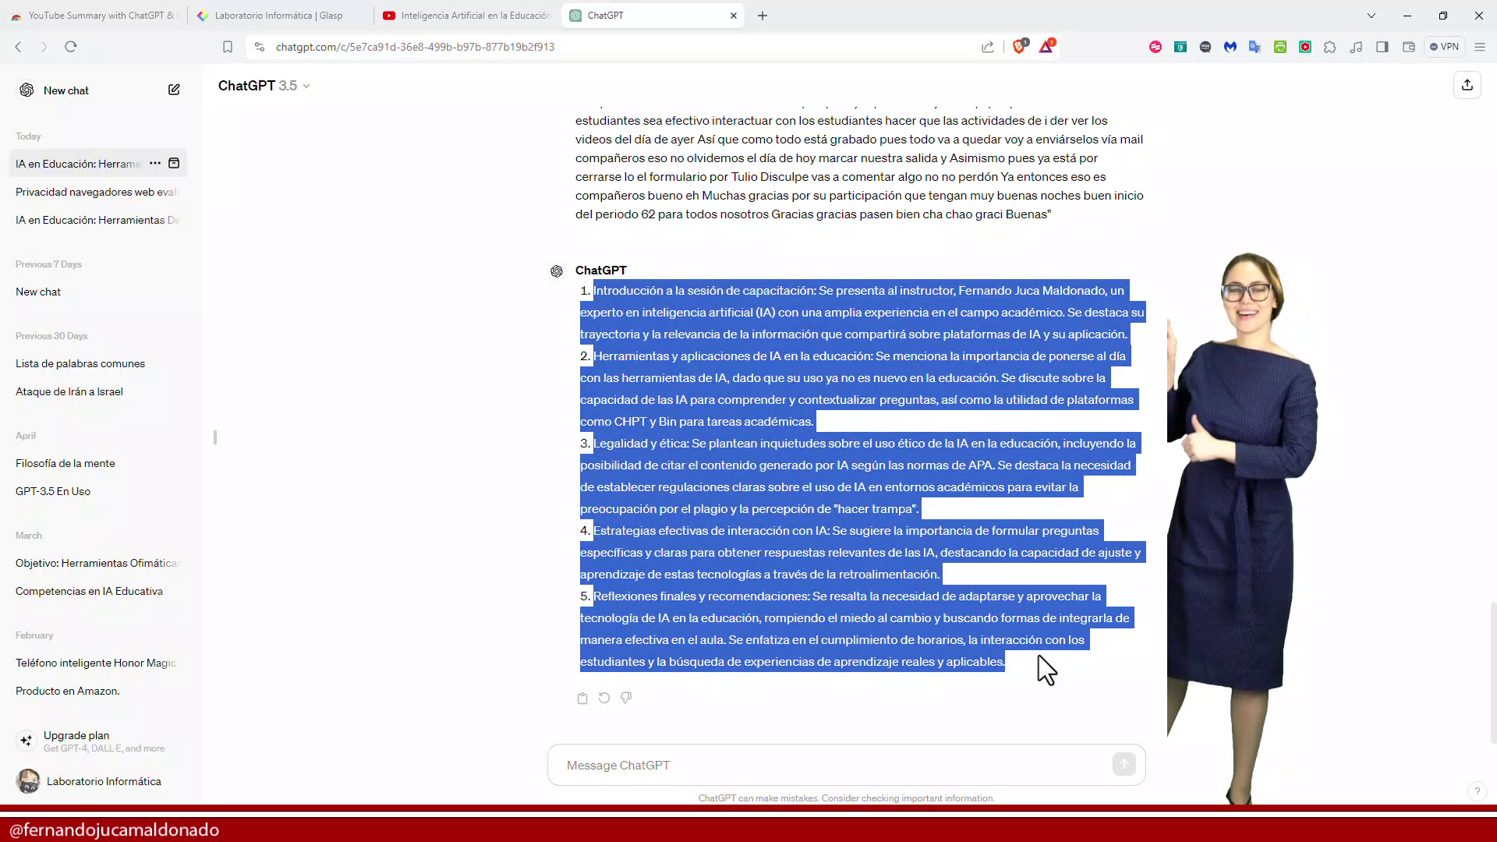
left_click(767, 219)
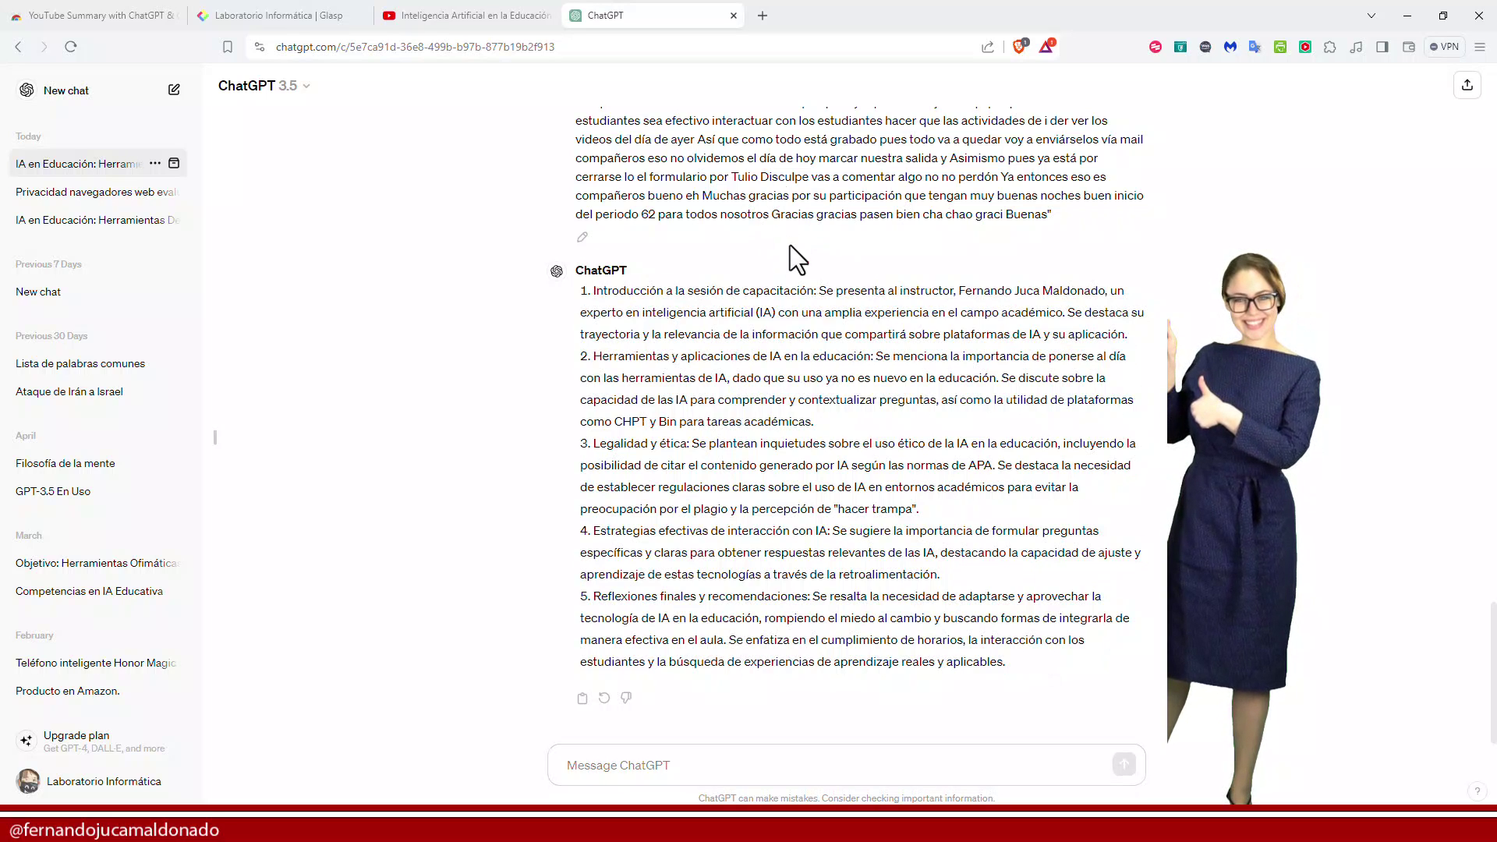
scroll(783, 281, "up", 1)
scroll(783, 281, "up", 15)
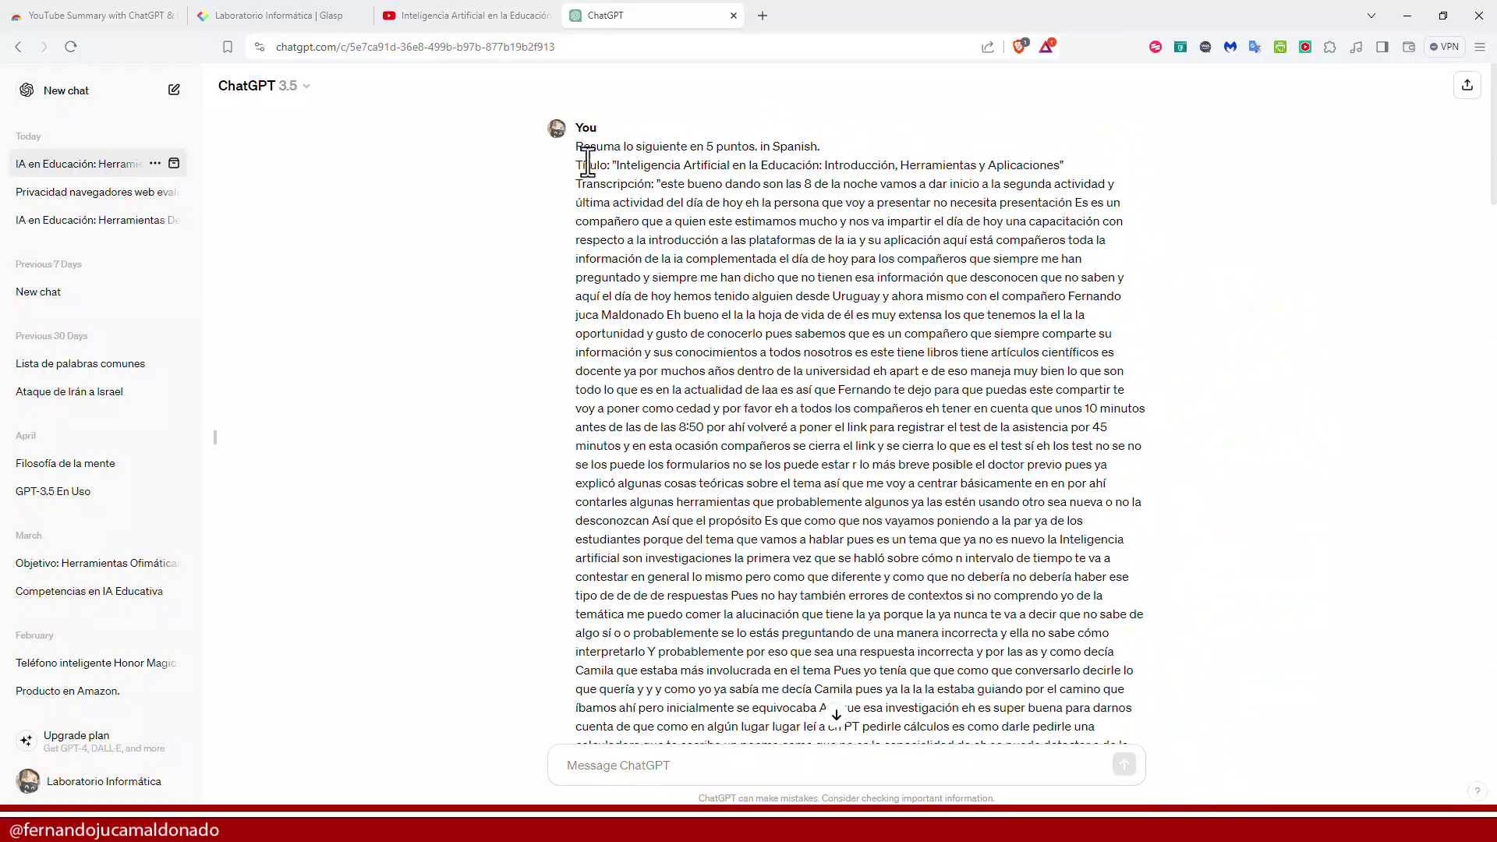
left_click_drag(575, 148, 835, 149)
scroll(706, 390, "down", 10)
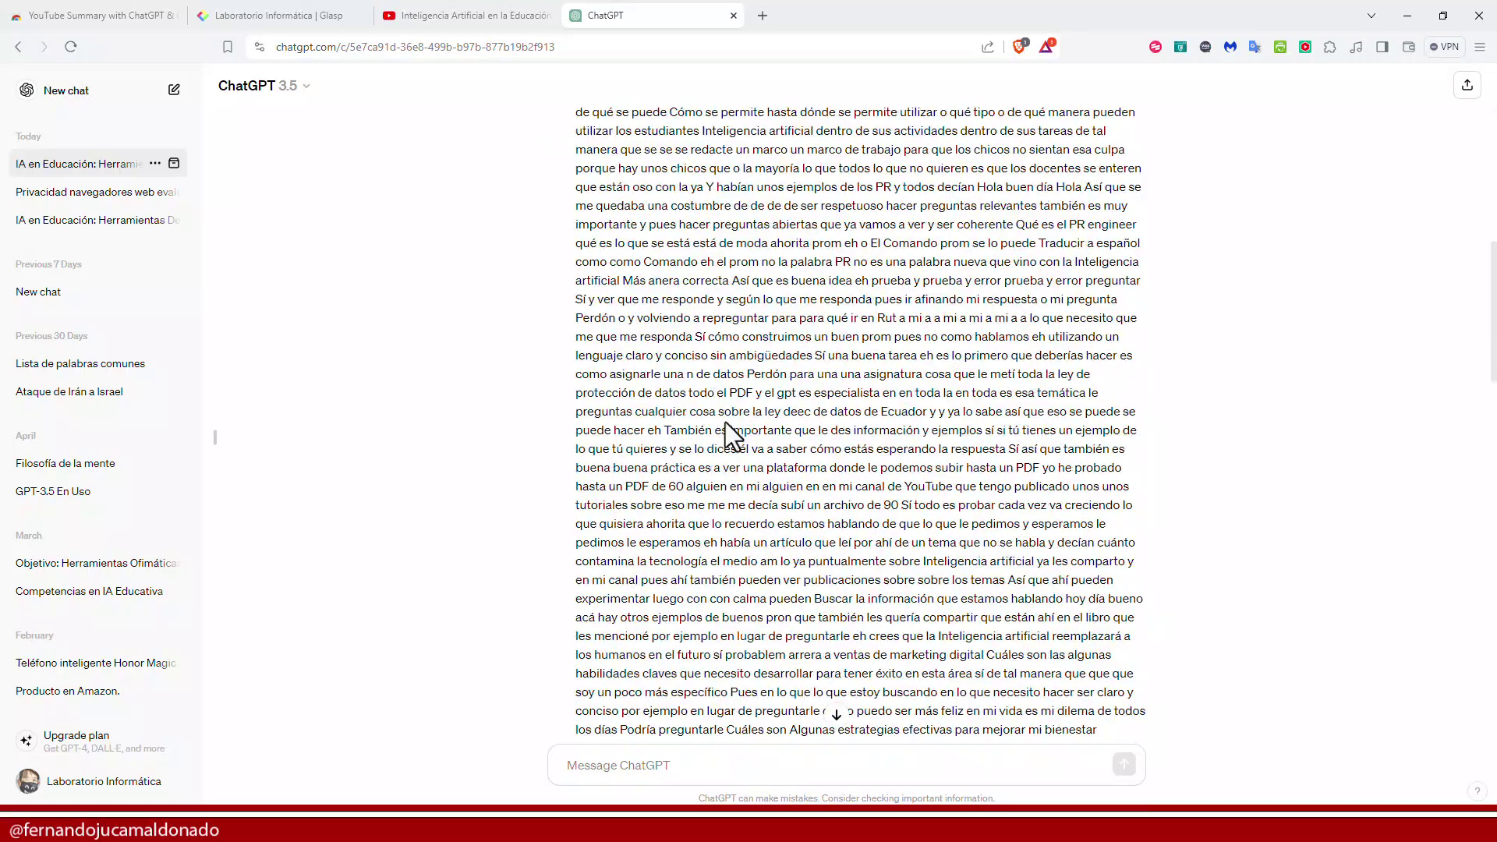
scroll(709, 452, "down", 10)
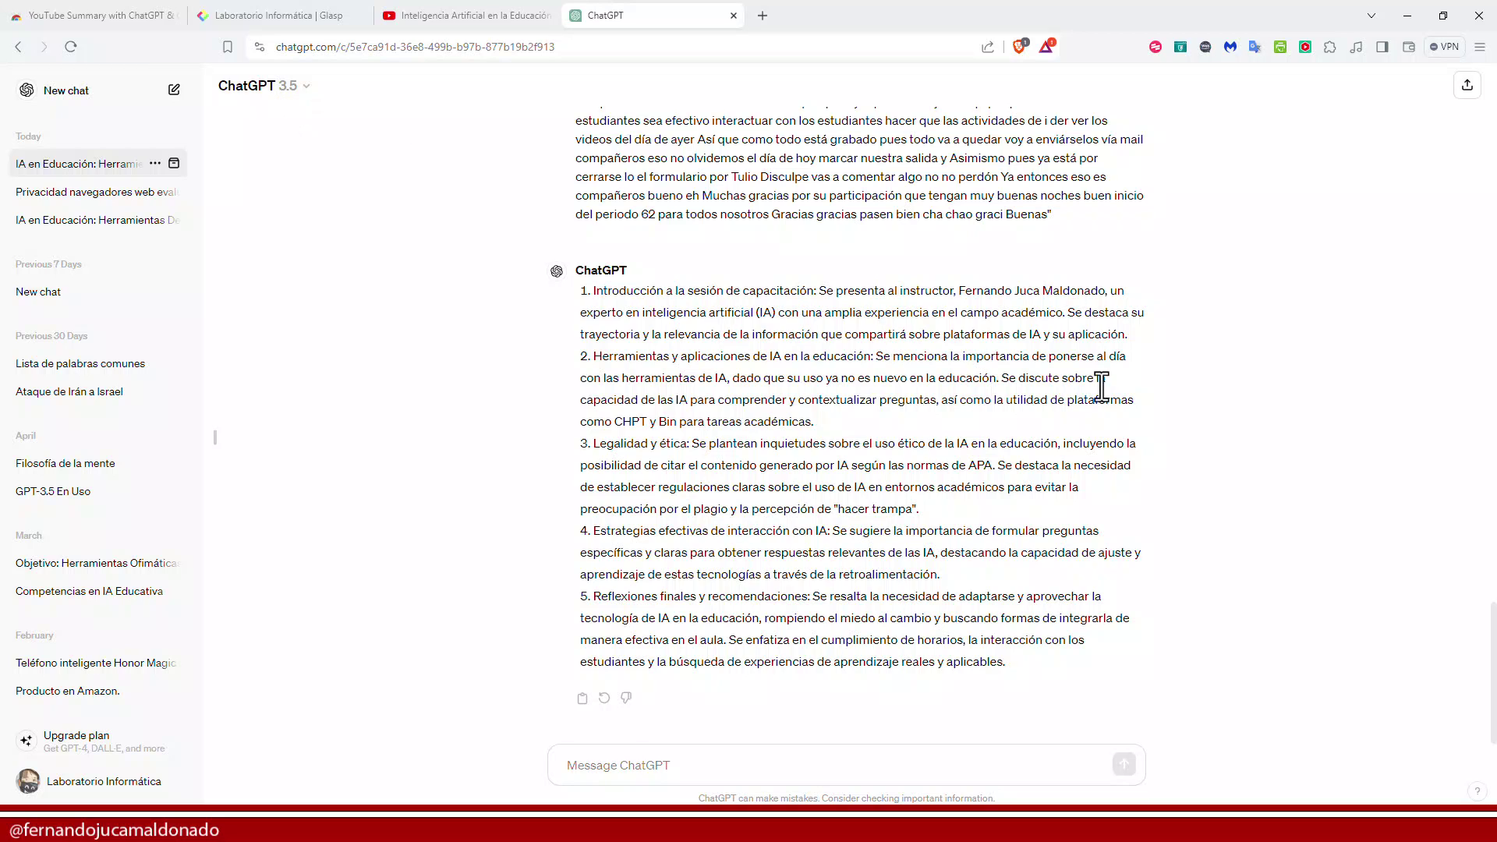
scroll(320, 109, "up", 5)
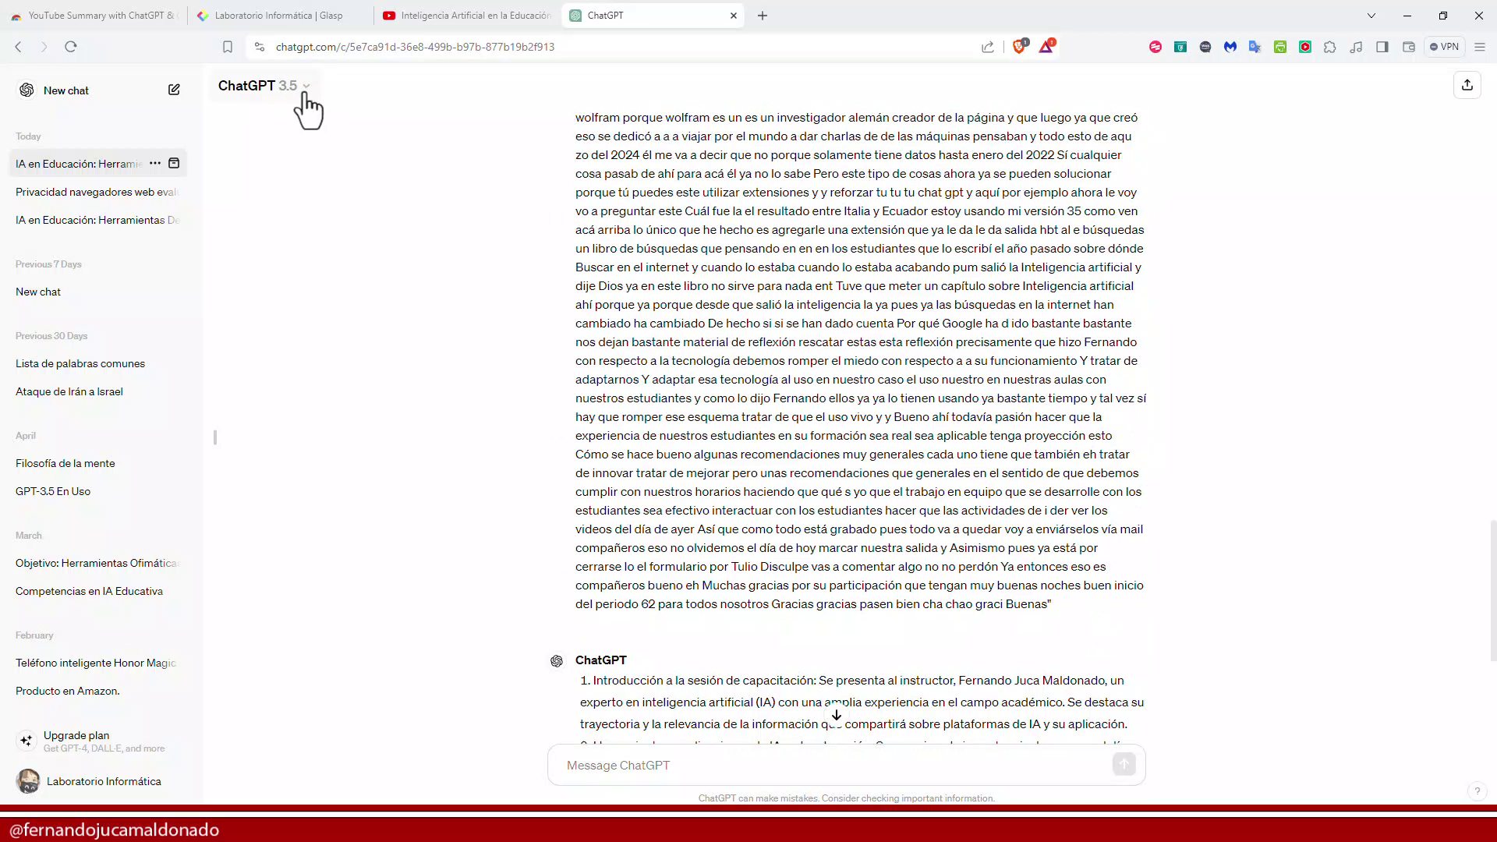
scroll(735, 499, "down", 5)
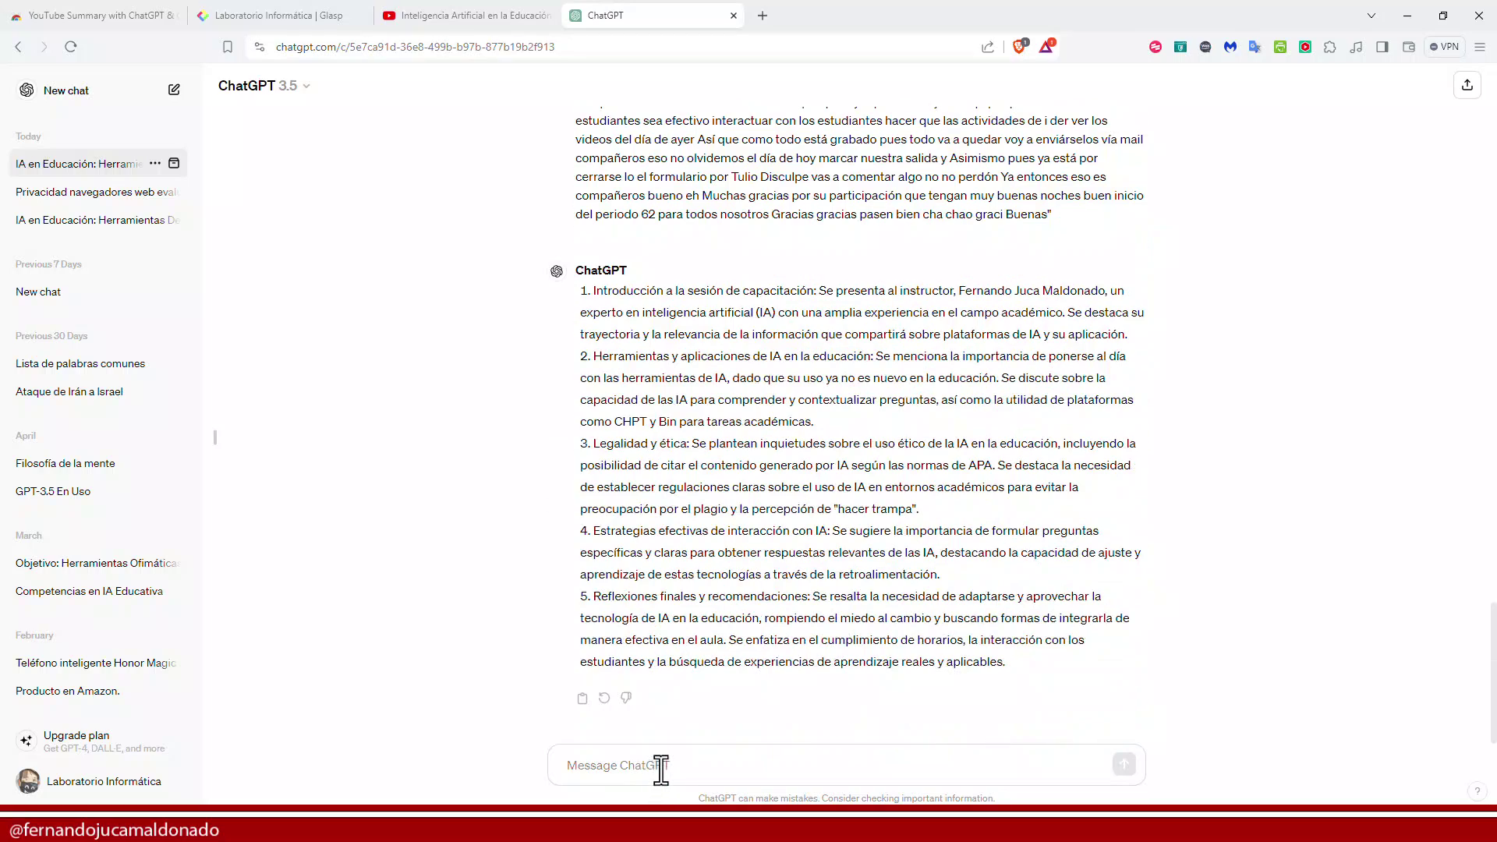
scroll(895, 241, "up", 4)
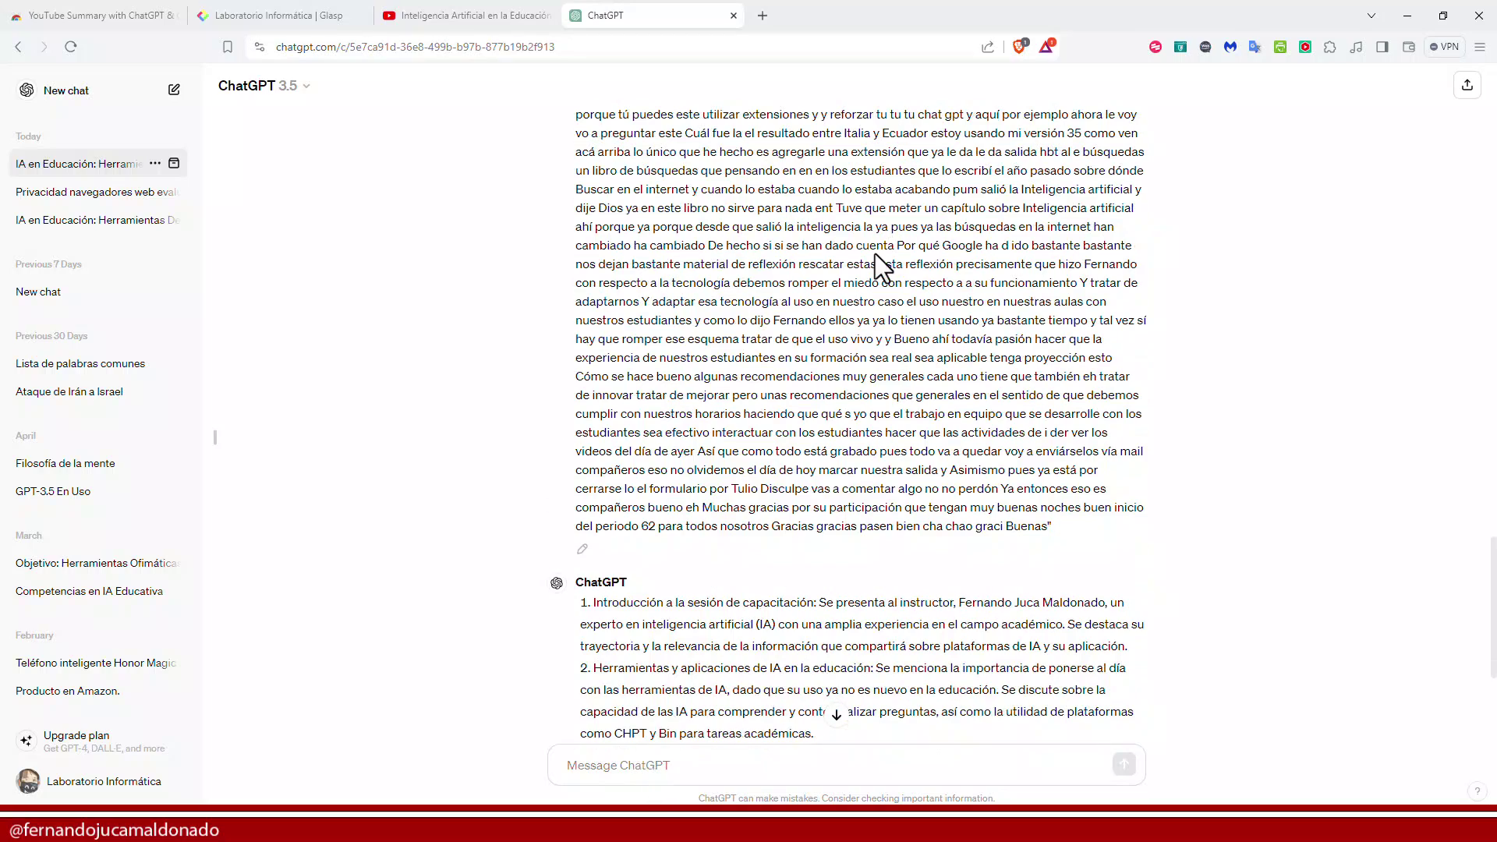
scroll(844, 357, "up", 7)
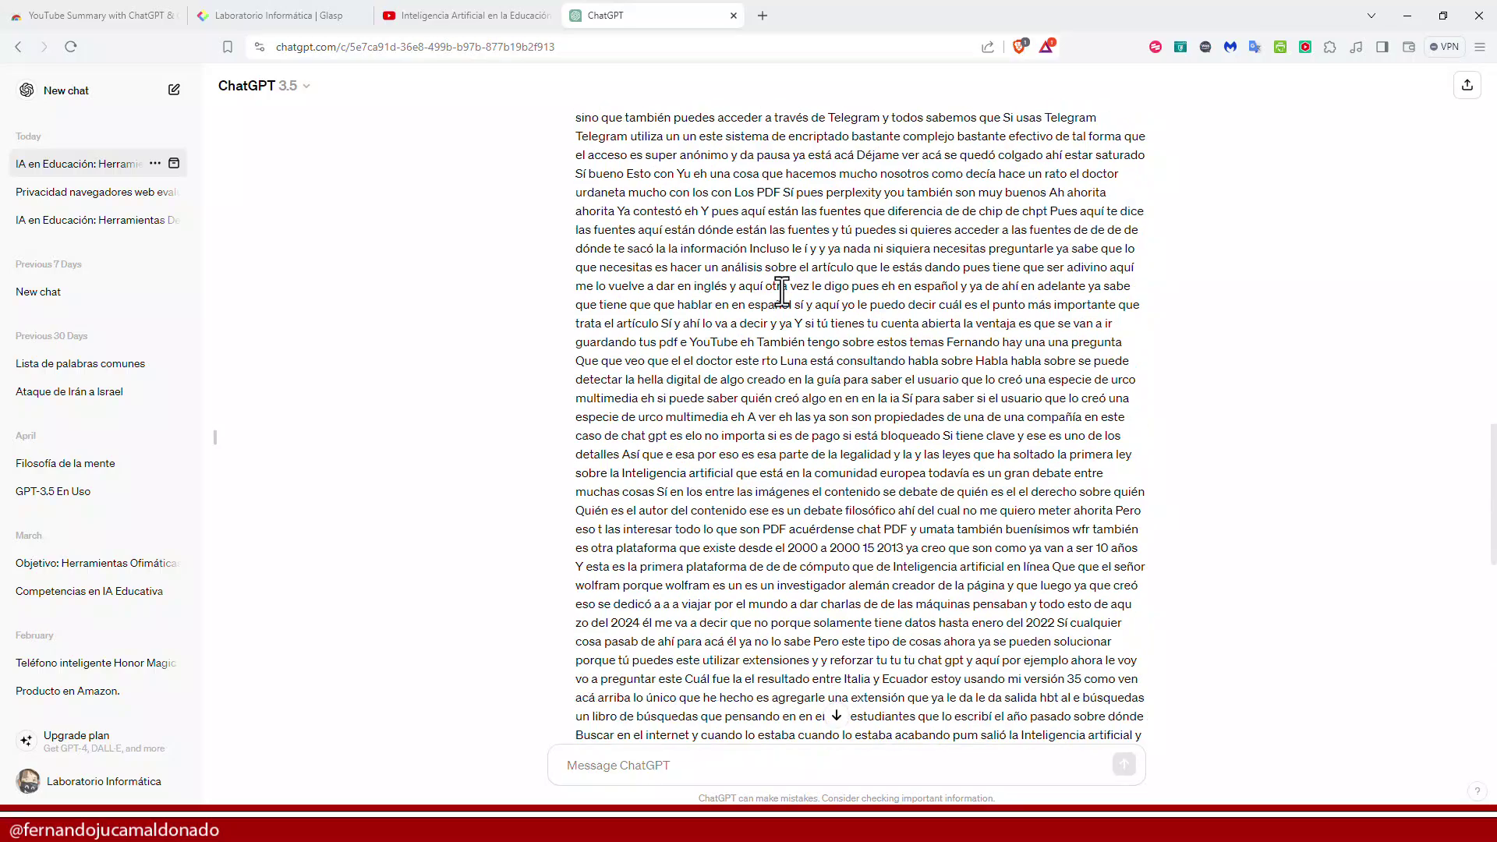
scroll(722, 294, "down", 5)
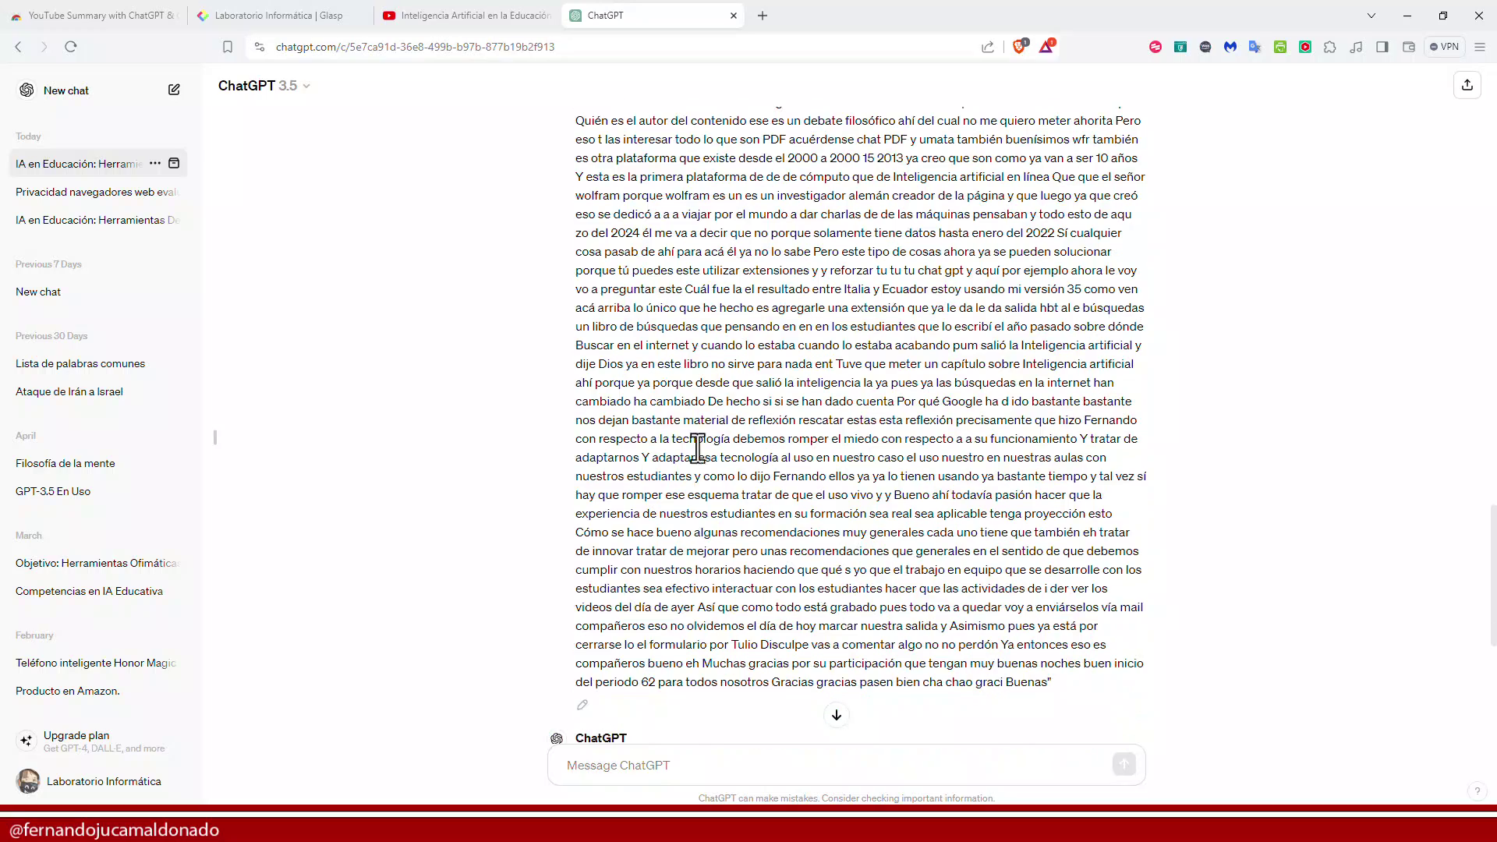
scroll(711, 474, "down", 1)
scroll(724, 497, "down", 5)
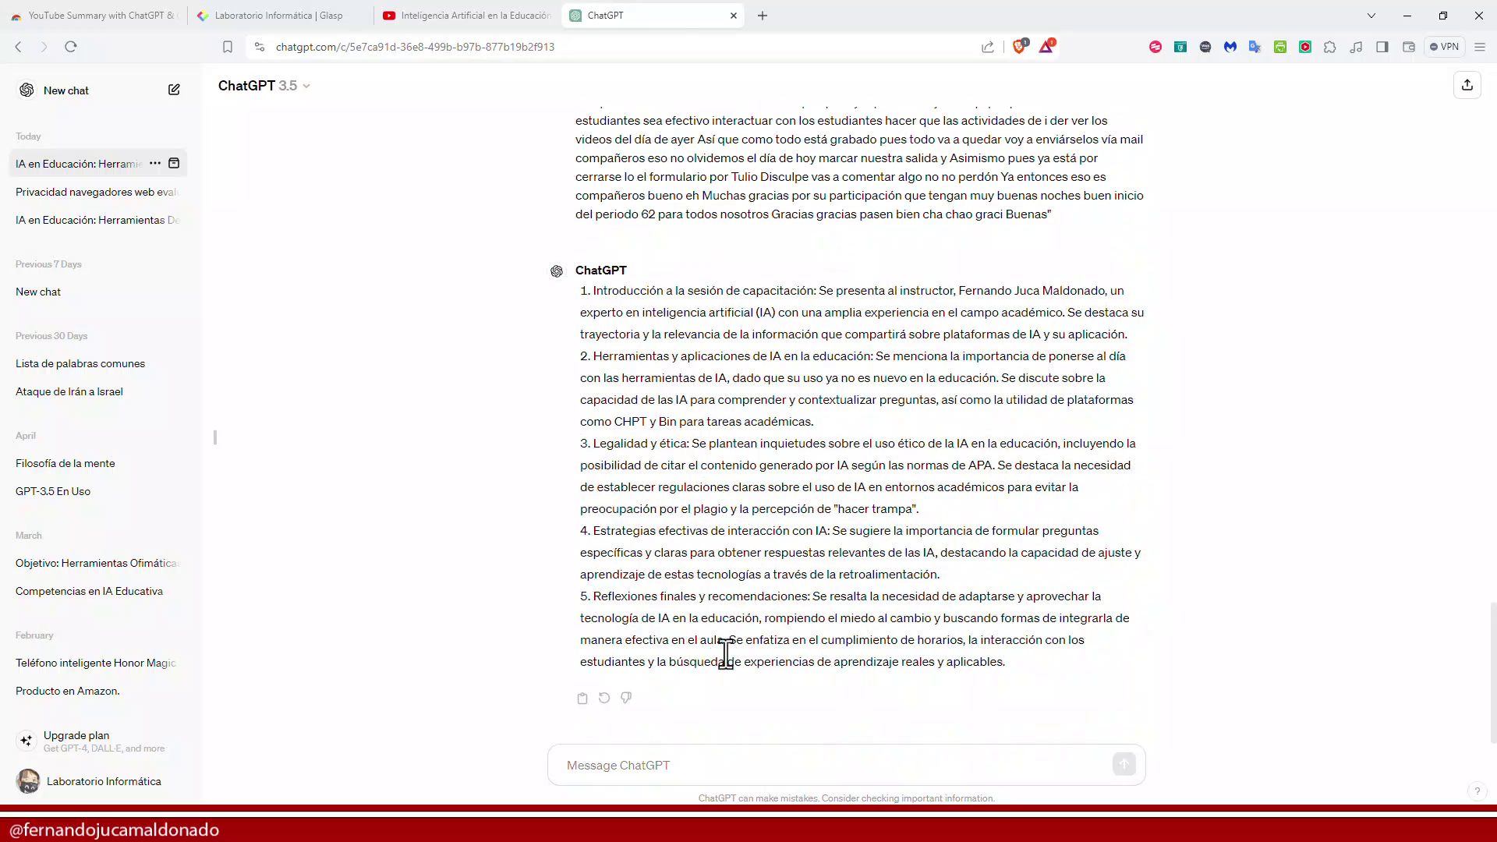
Ask "y que dice el vídeo sobre perplexity?" in the same conversation and review the answer alongside the transcript
left_click(688, 765)
type("y que dice el vídeo sobre perplexity?")
key("Return")
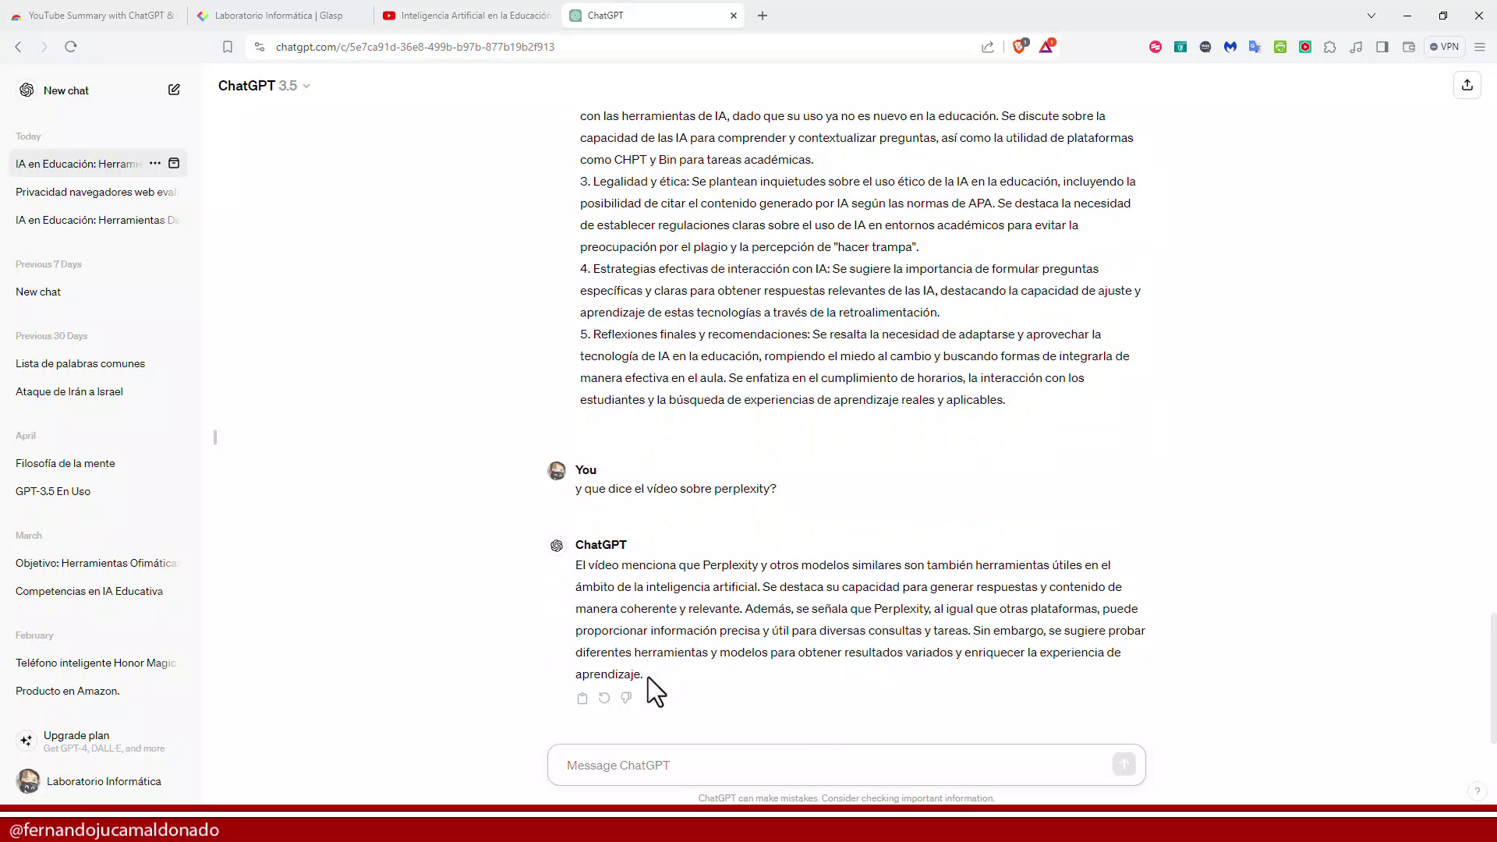
left_click_drag(646, 676, 570, 569)
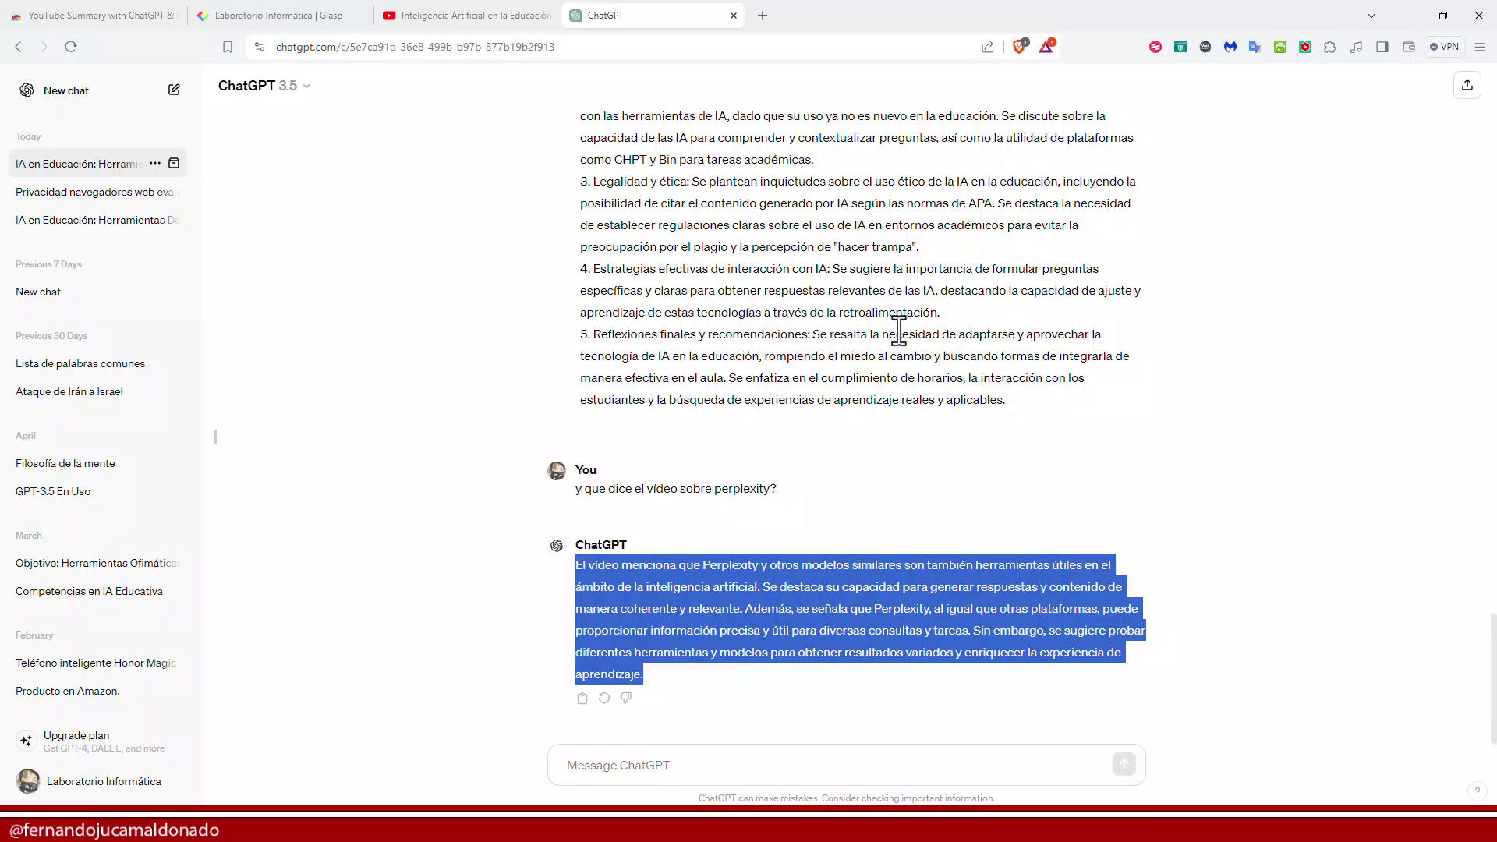
scroll(898, 331, "up", 7)
scroll(797, 372, "down", 7)
scroll(803, 427, "up", 20)
scroll(812, 428, "down", 5)
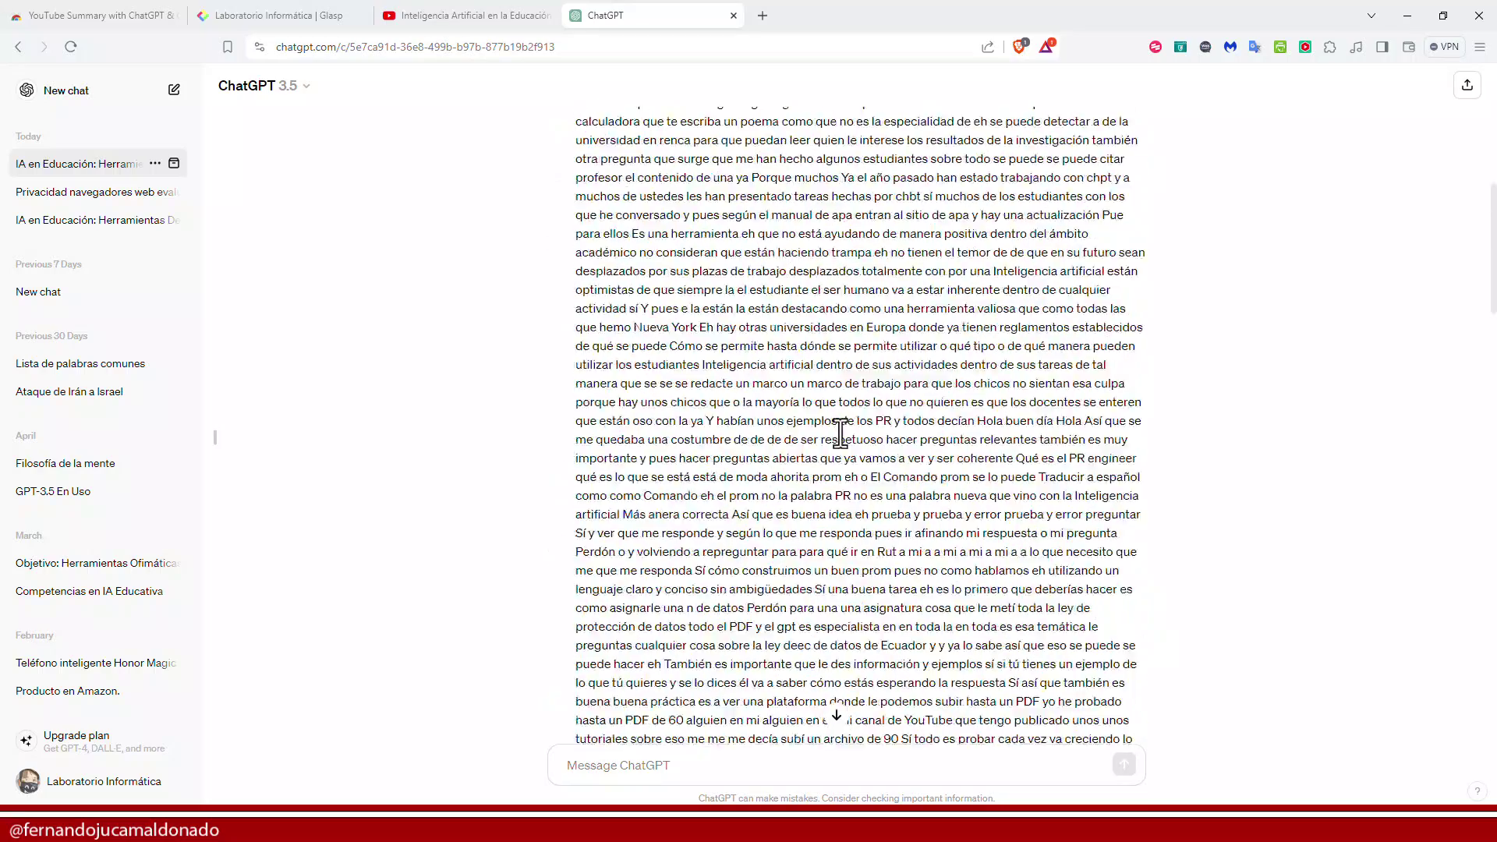
scroll(876, 442, "down", 2)
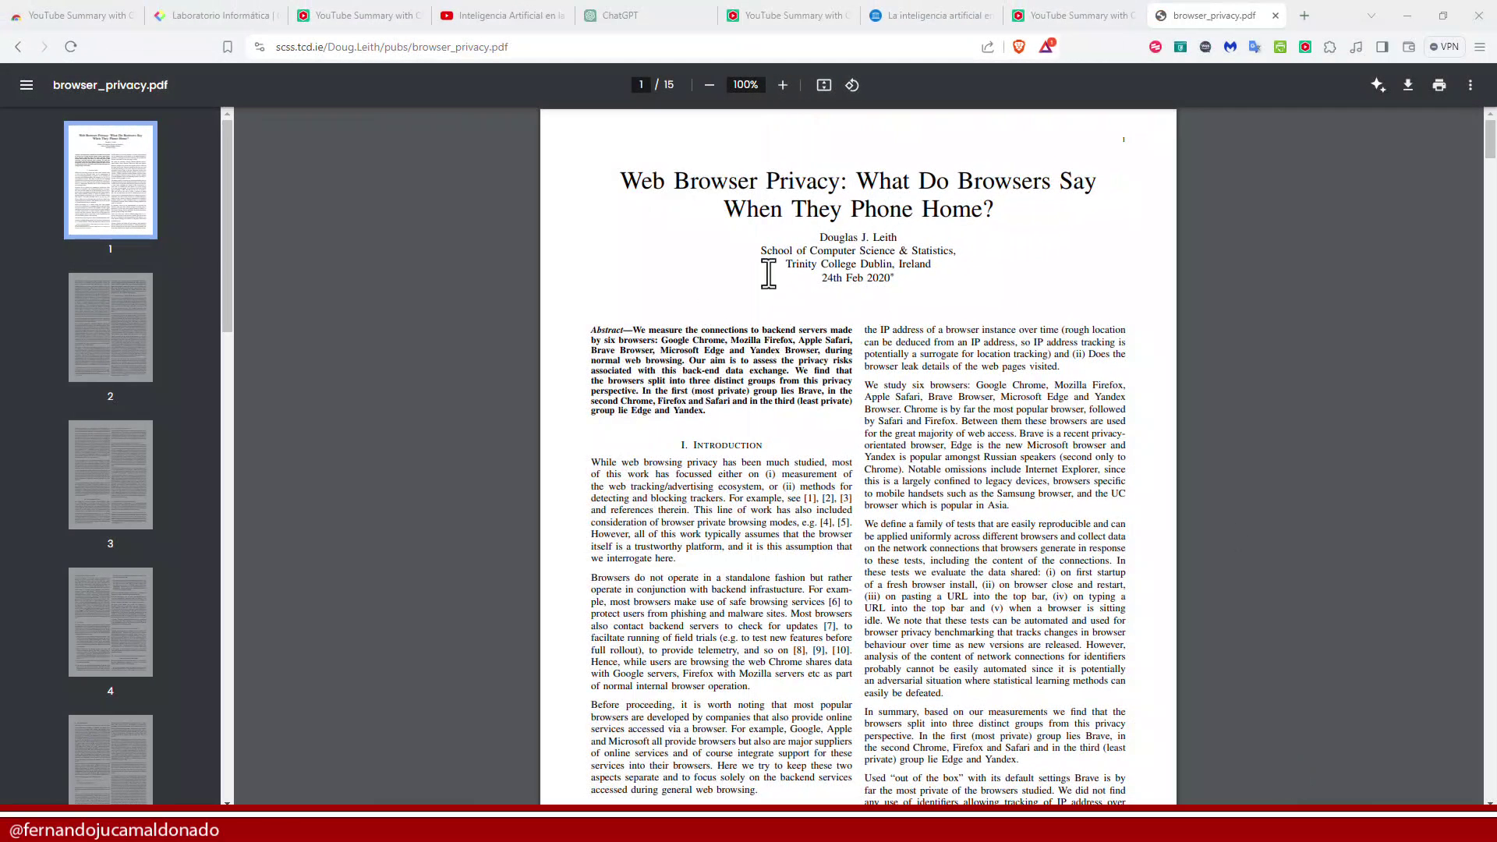
Skim browser_privacy.pdf and send its text to ChatGPT for a five-point summary in Spanish
scroll(751, 435, "down", 20)
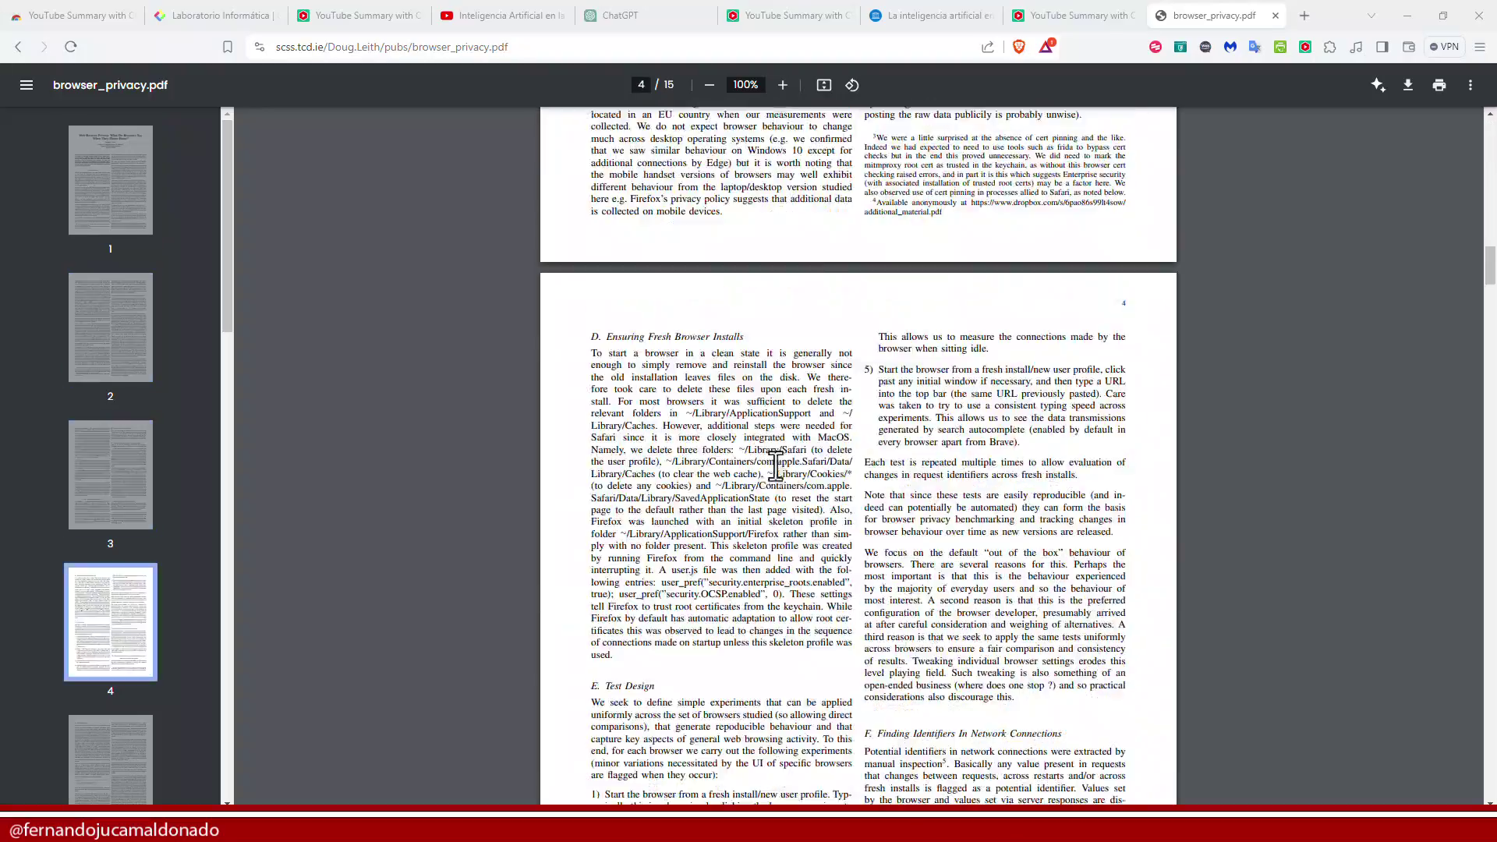
scroll(778, 473, "down", 20)
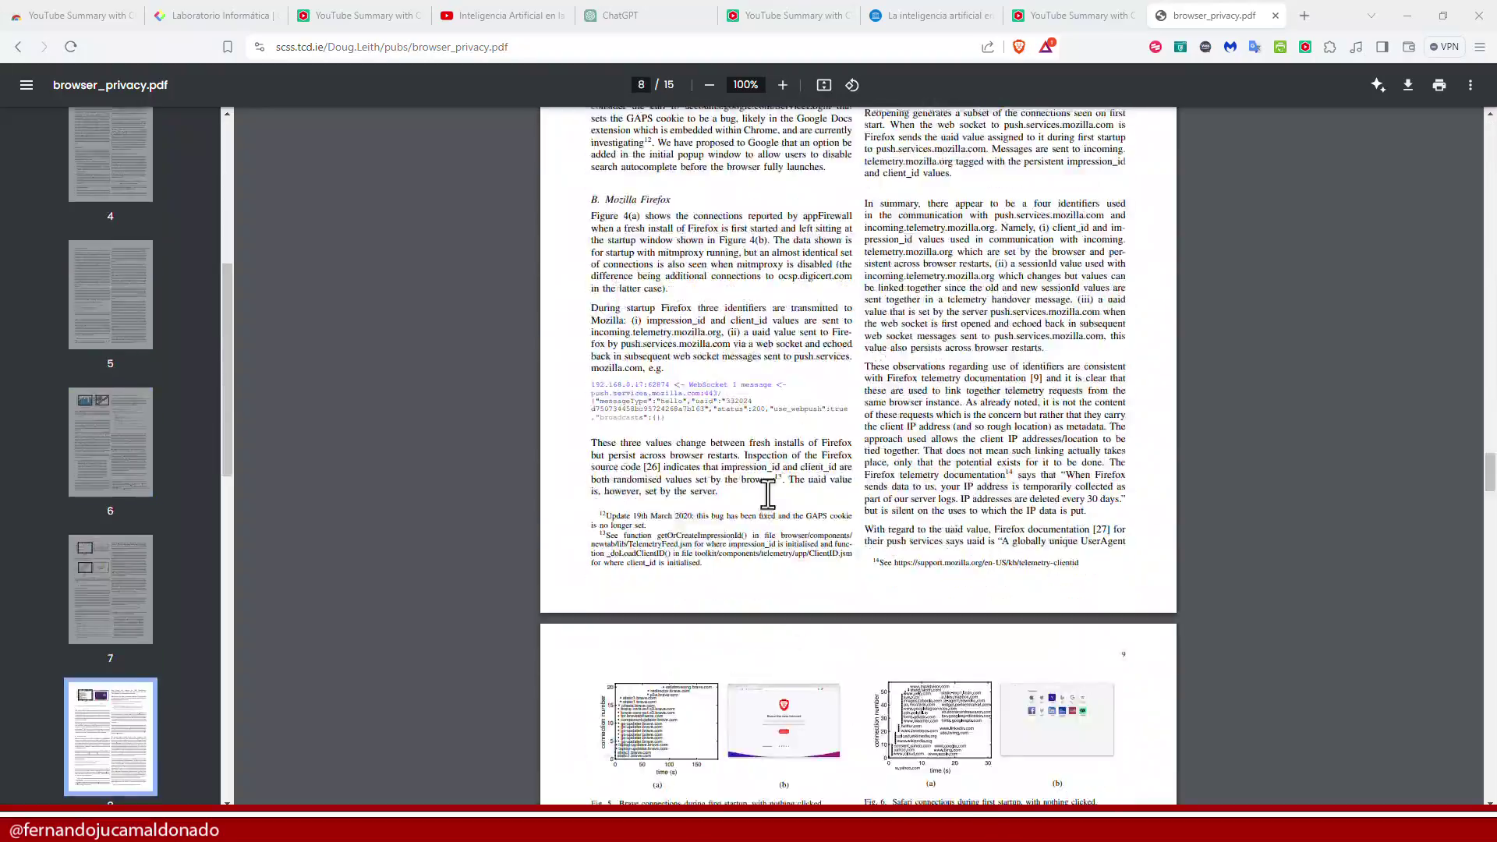
scroll(1430, 545, "up", 10)
left_click_drag(1490, 542, 1490, 133)
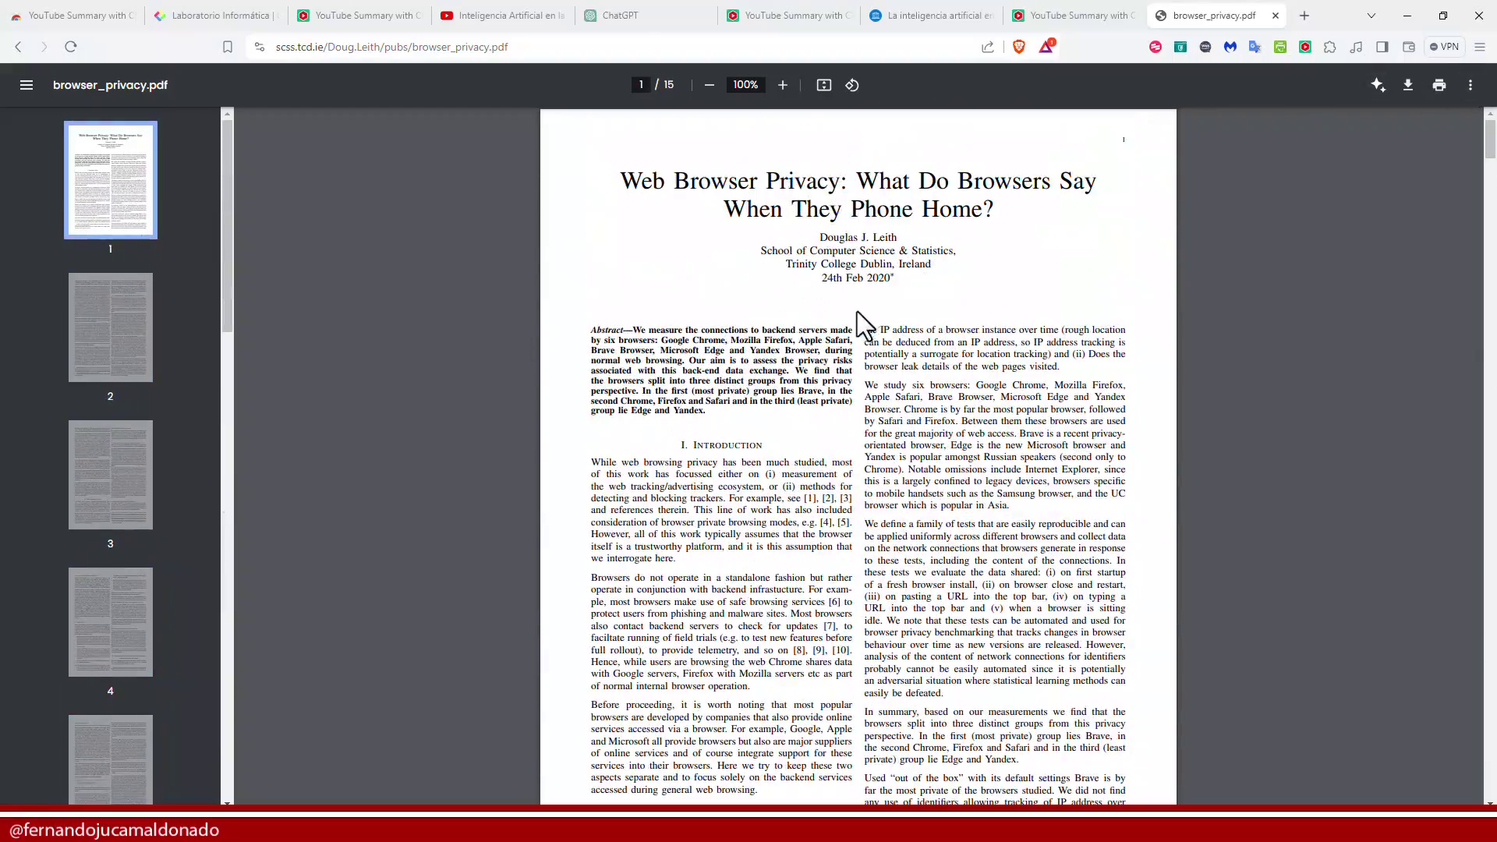
scroll(858, 329, "down", 8)
scroll(857, 328, "up", 8)
left_click(1376, 87)
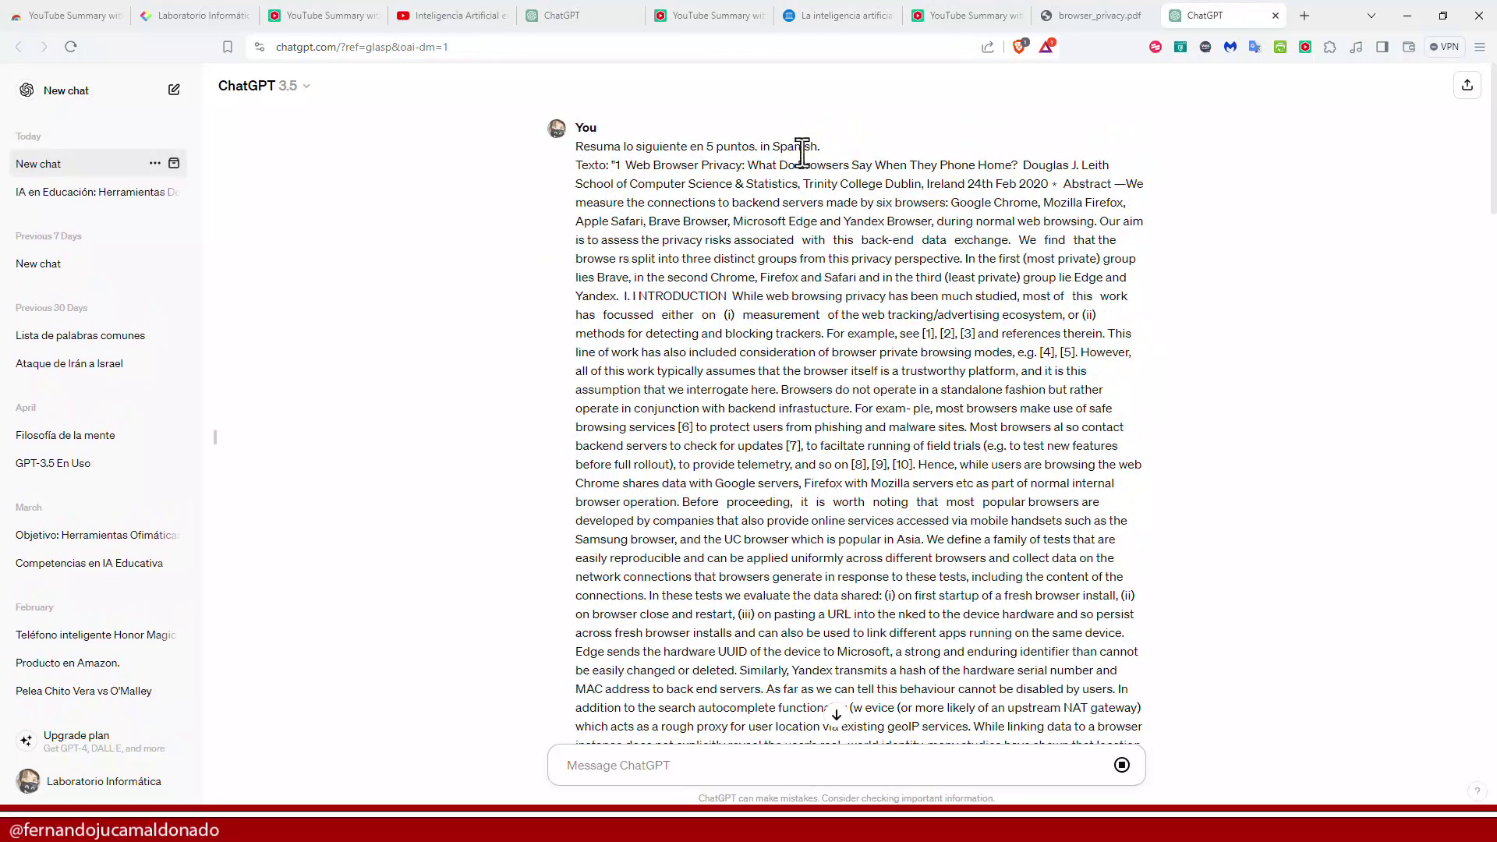
Read through the five points of the generated summary of the web browser privacy paper
scroll(850, 254, "down", 20)
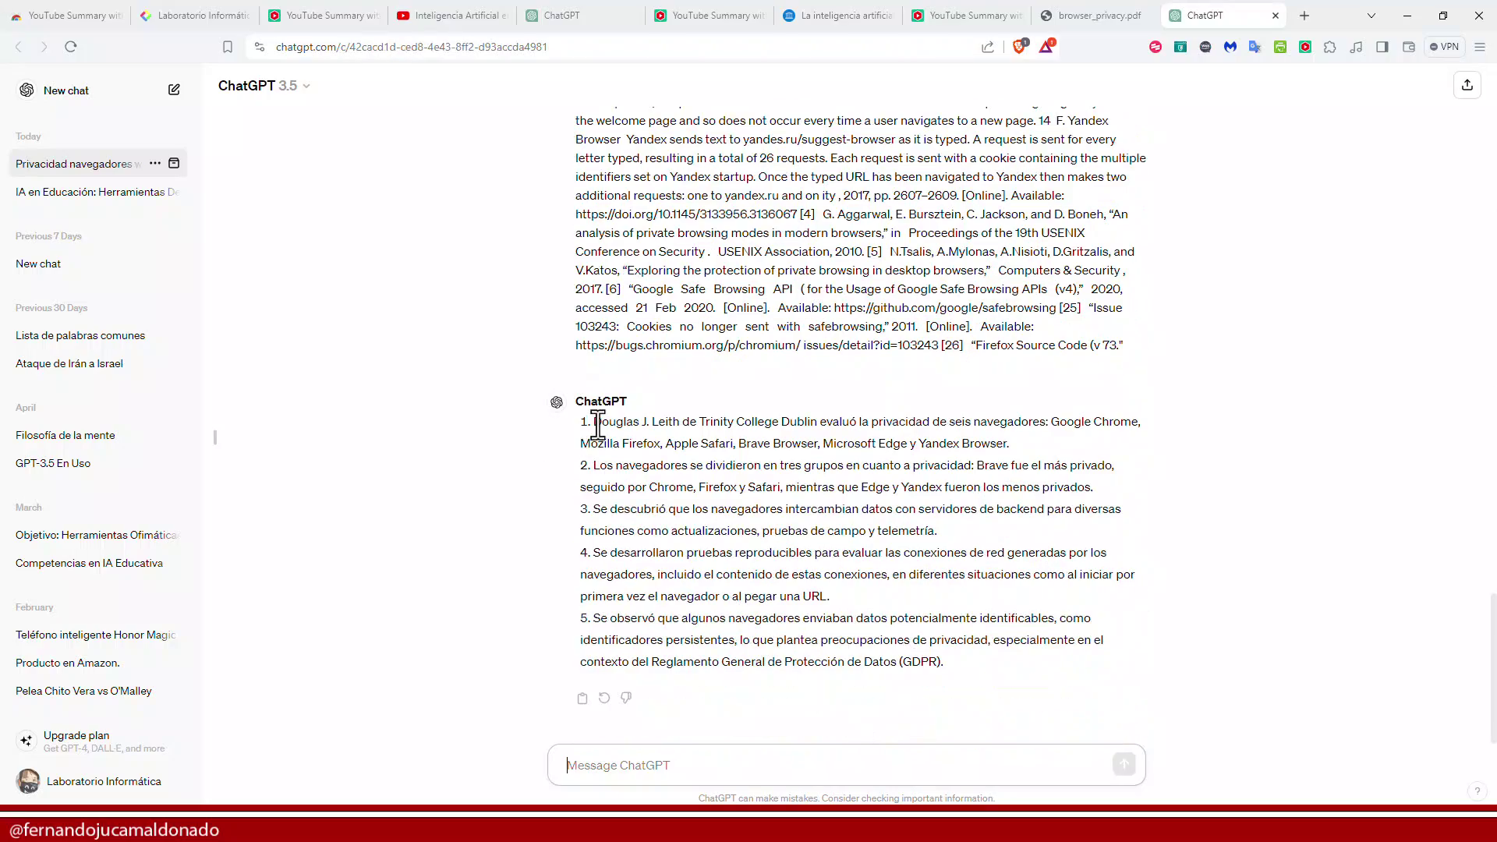
left_click_drag(595, 424, 974, 666)
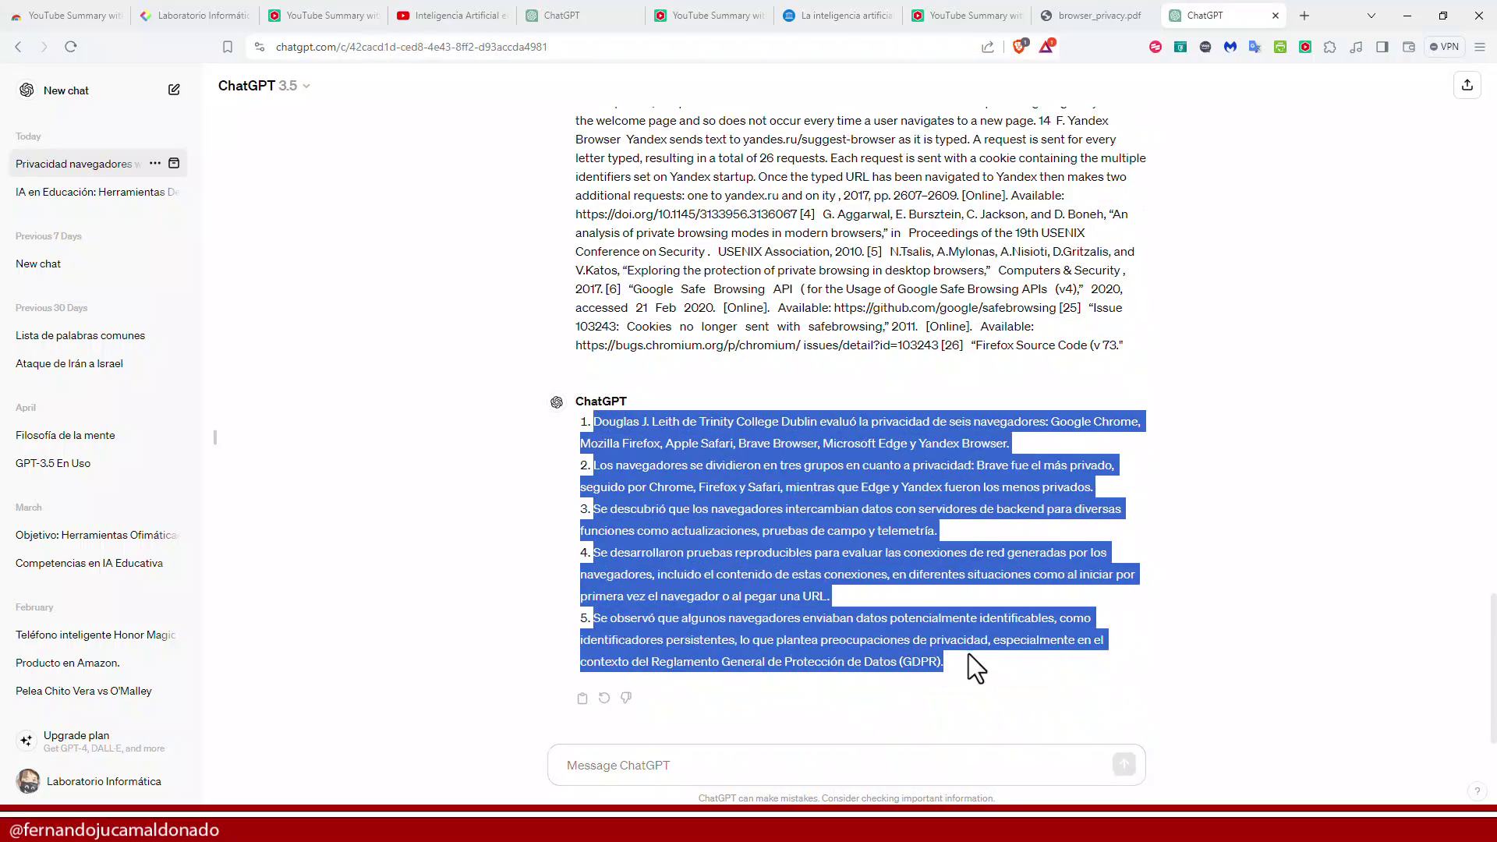
left_click(1236, 525)
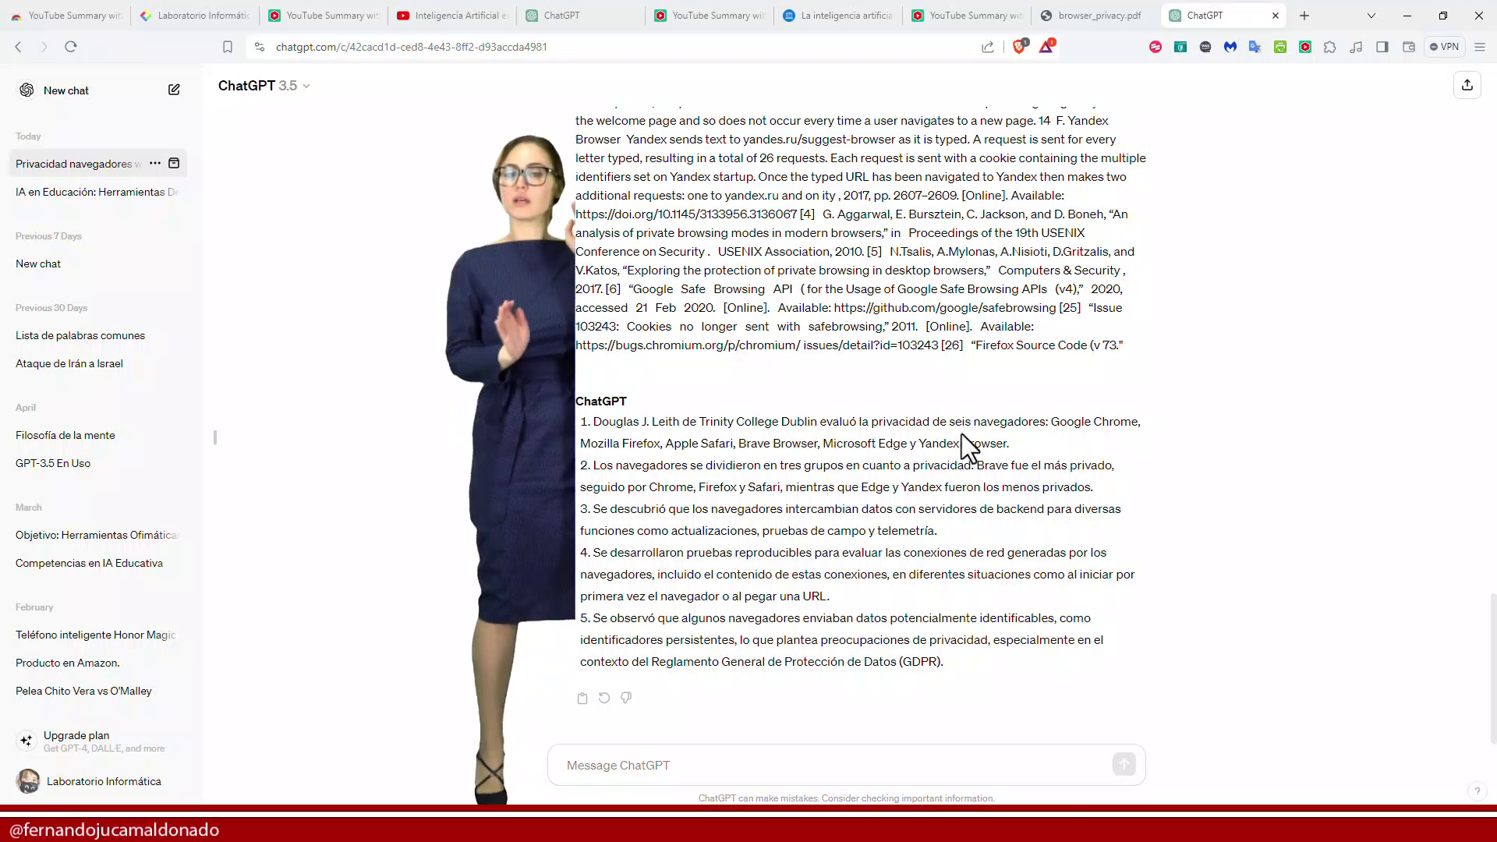
left_click_drag(1011, 446, 577, 418)
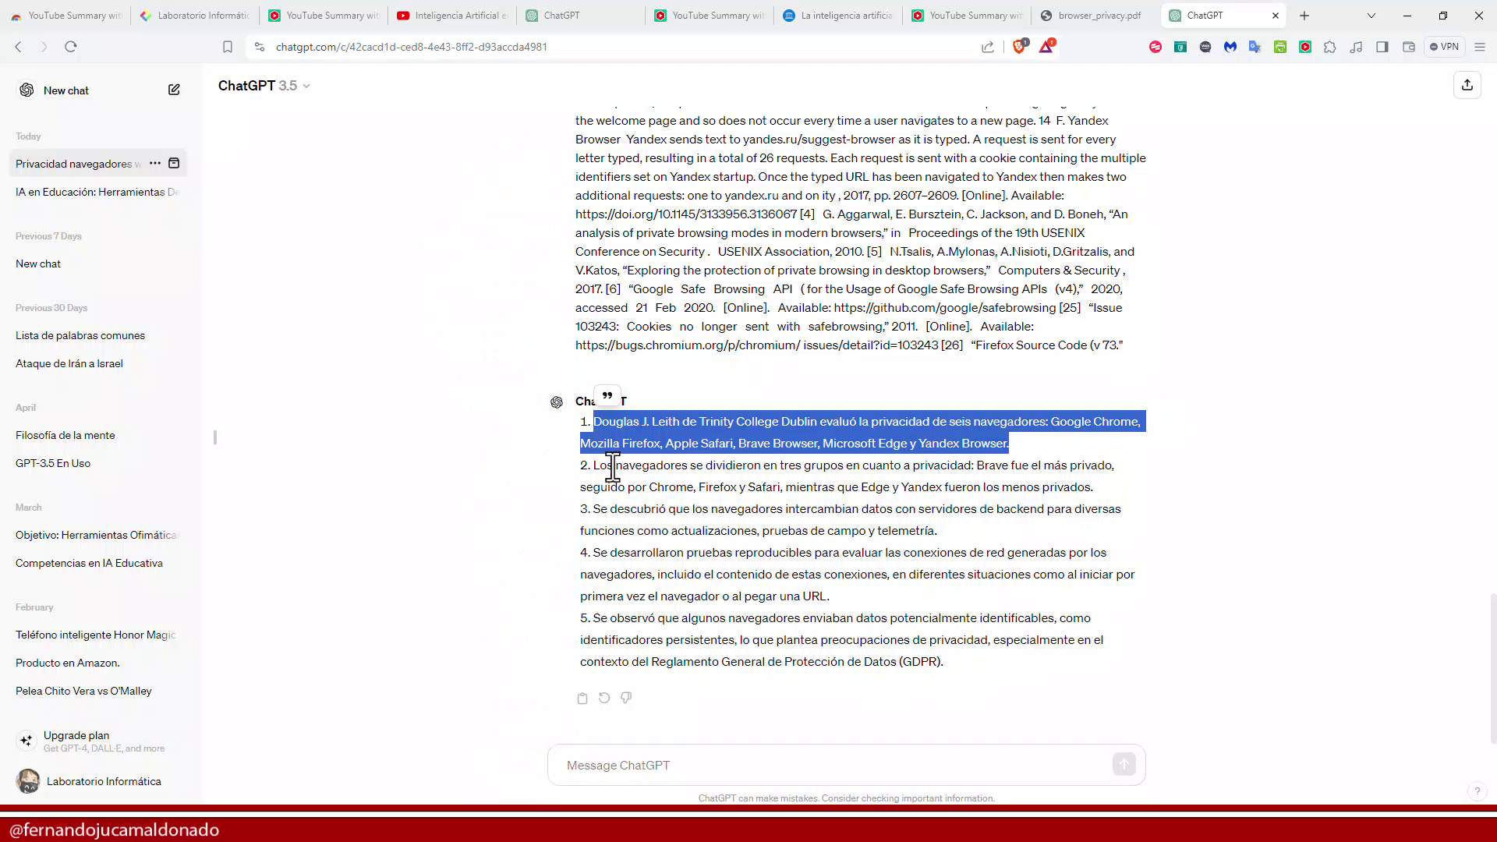
left_click_drag(597, 466, 1099, 488)
left_click(598, 511)
left_click_drag(599, 510, 940, 528)
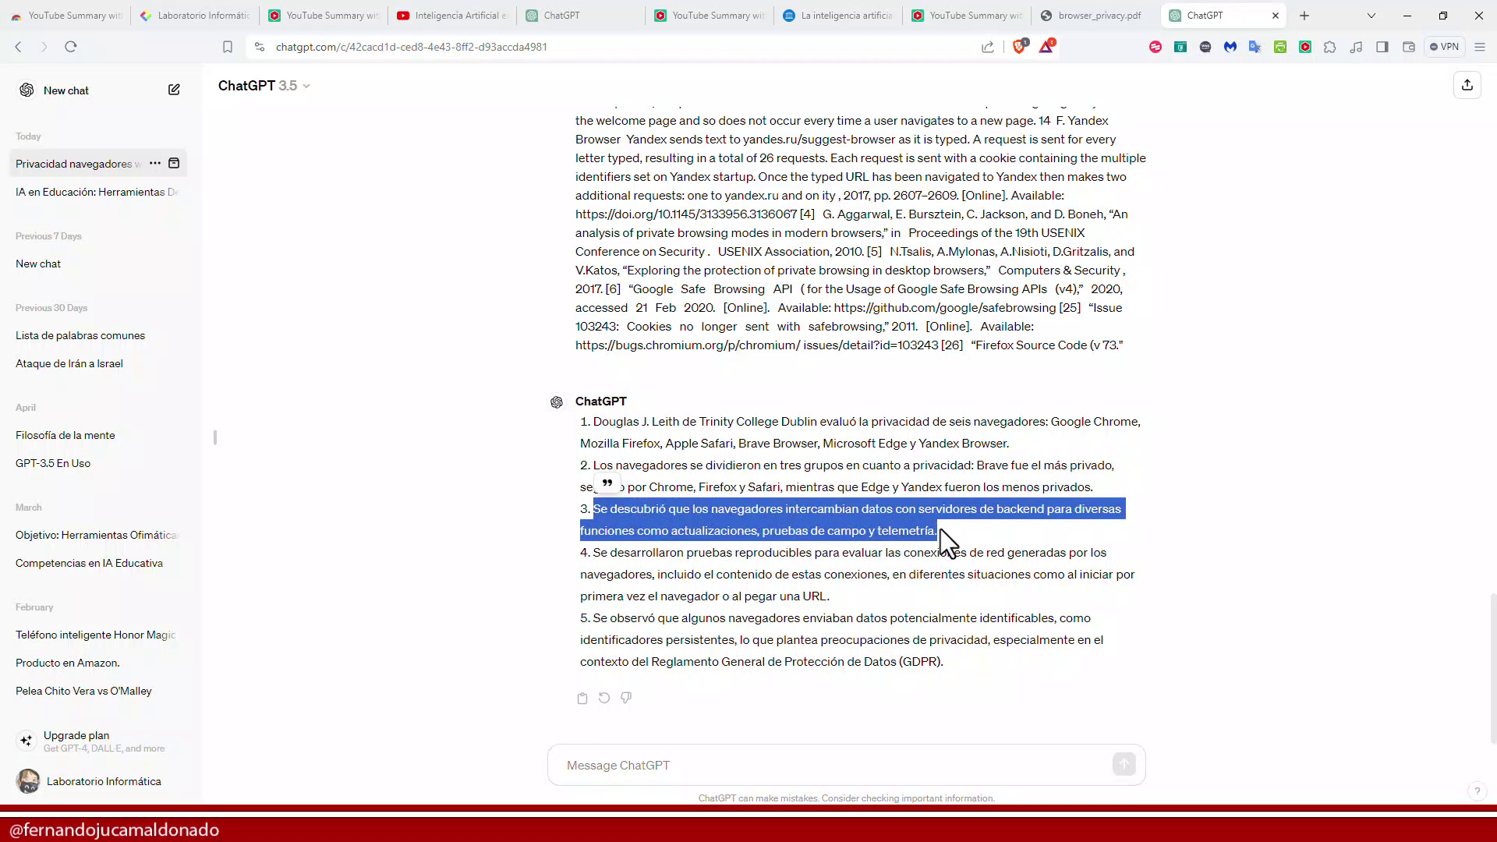
left_click_drag(952, 659, 647, 488)
Ask "y según el artículo cual es el navegar más seguro" about the paper and review the answer
left_click(621, 768)
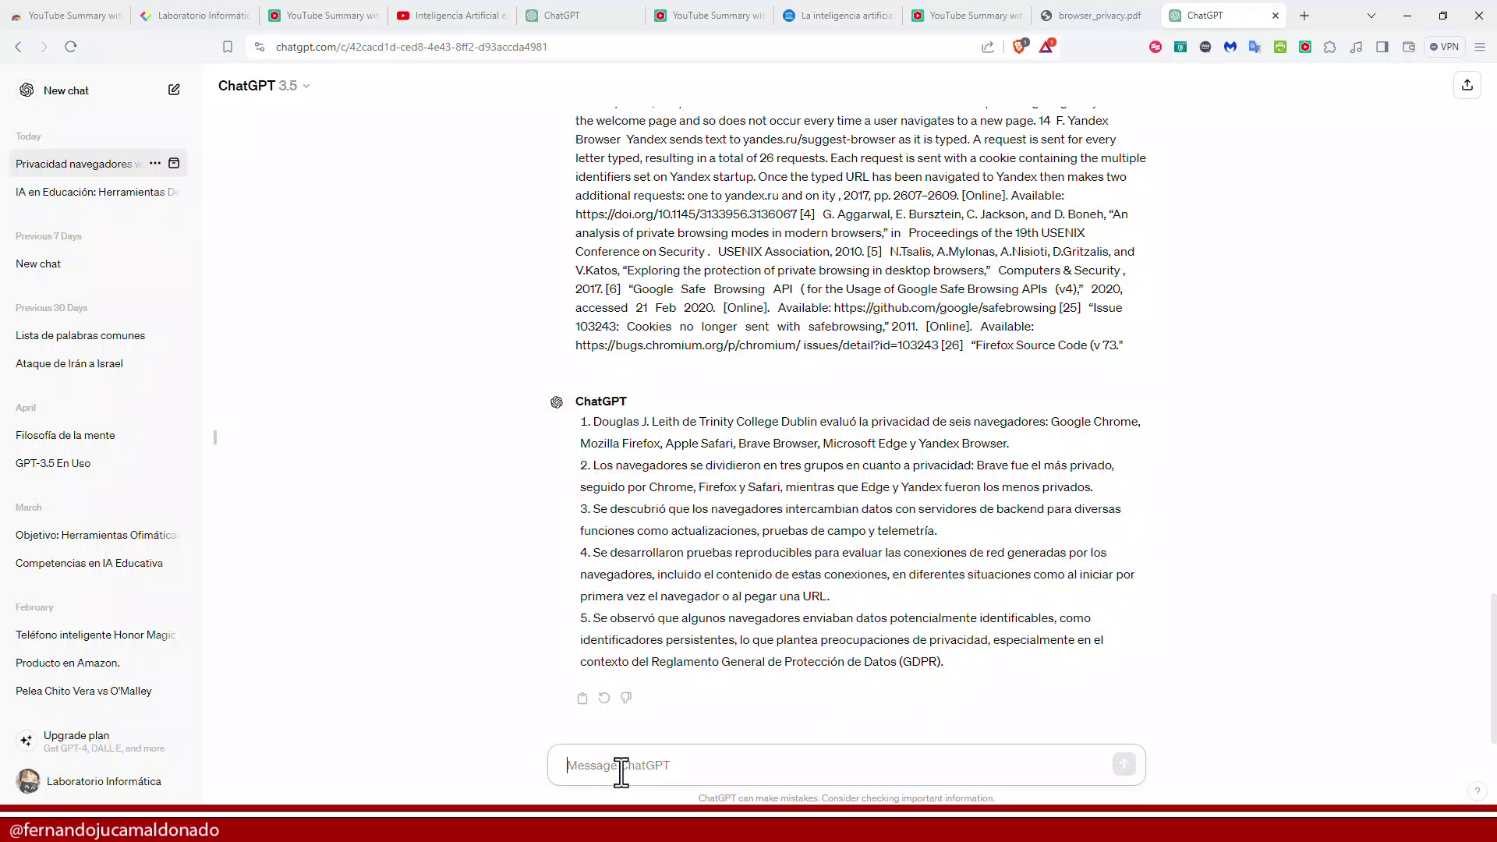
type("y según el artículo cual es el navegar más seguro")
key("Return")
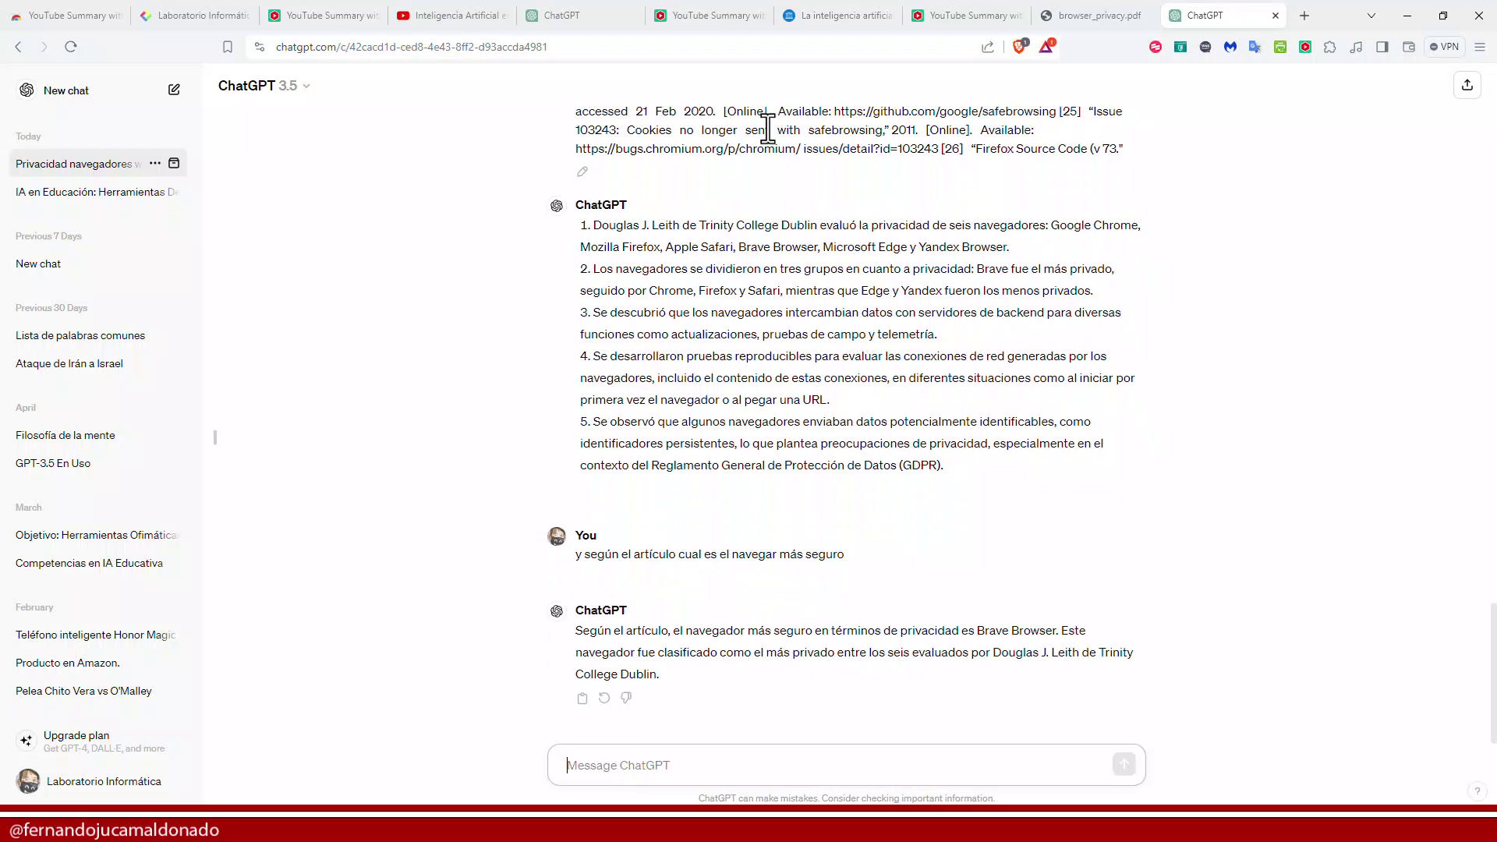
scroll(819, 173, "up", 15)
scroll(752, 384, "down", 14)
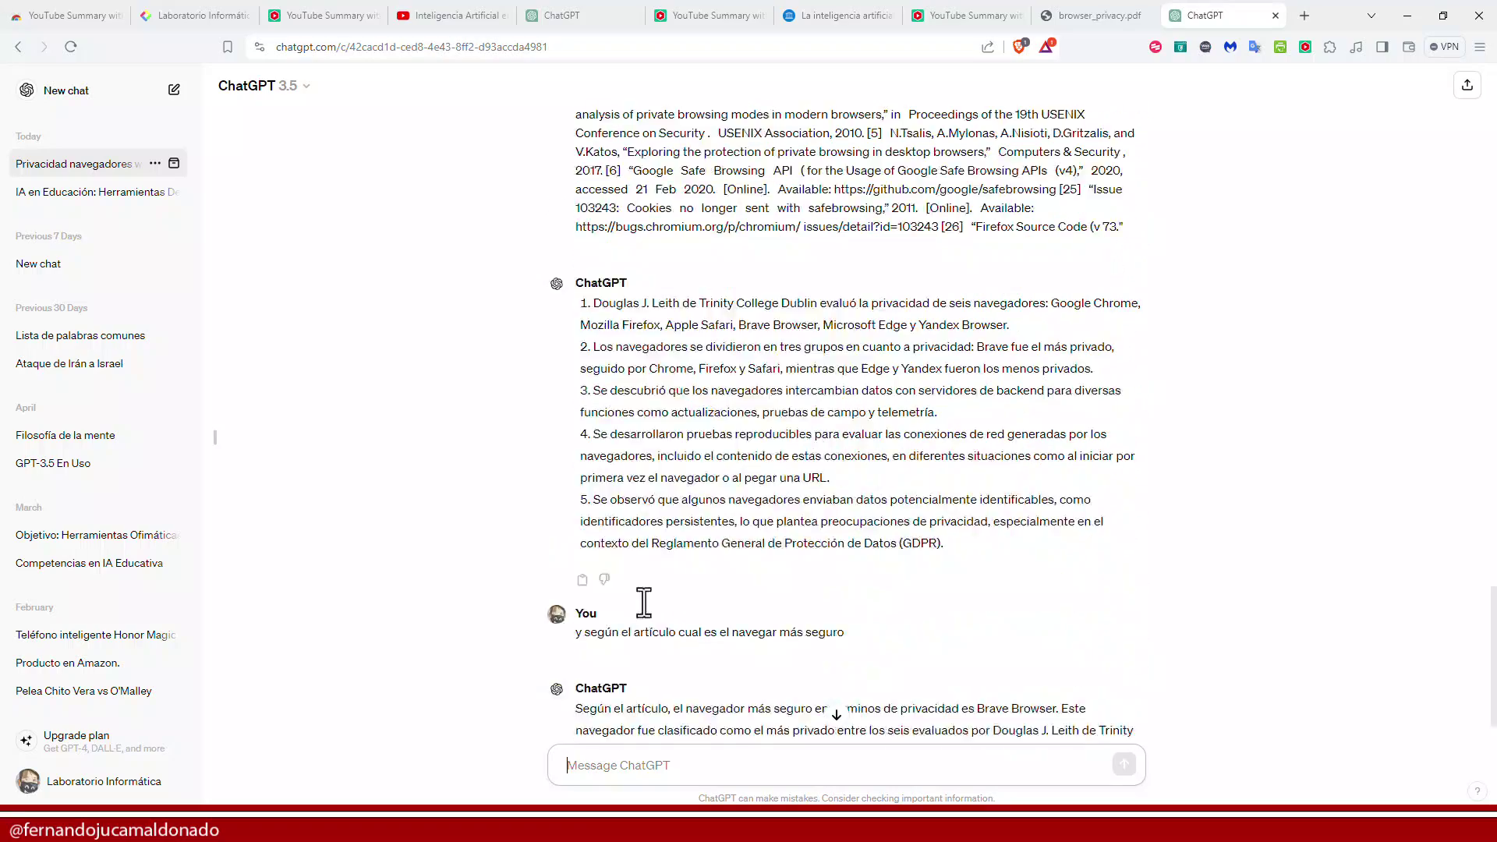
scroll(644, 602, "down", 1)
left_click_drag(576, 631, 1138, 655)
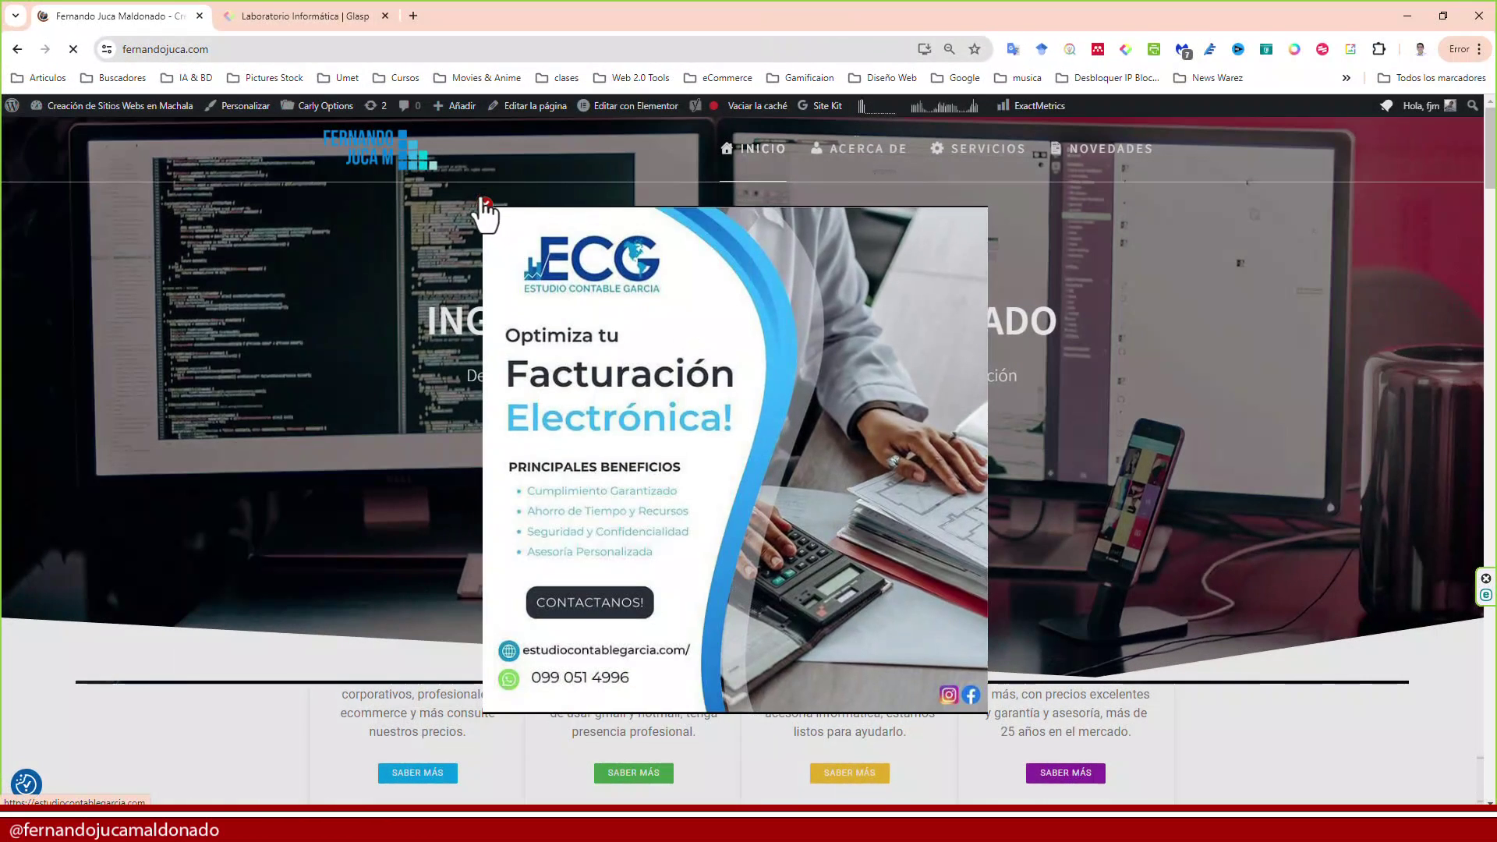
Dismiss the website's advertisement and open the blog post "ChatGPT Desafía a Google: Lanzamiento de su Propio Buscador Basado en IA" to skim it
left_click(484, 202)
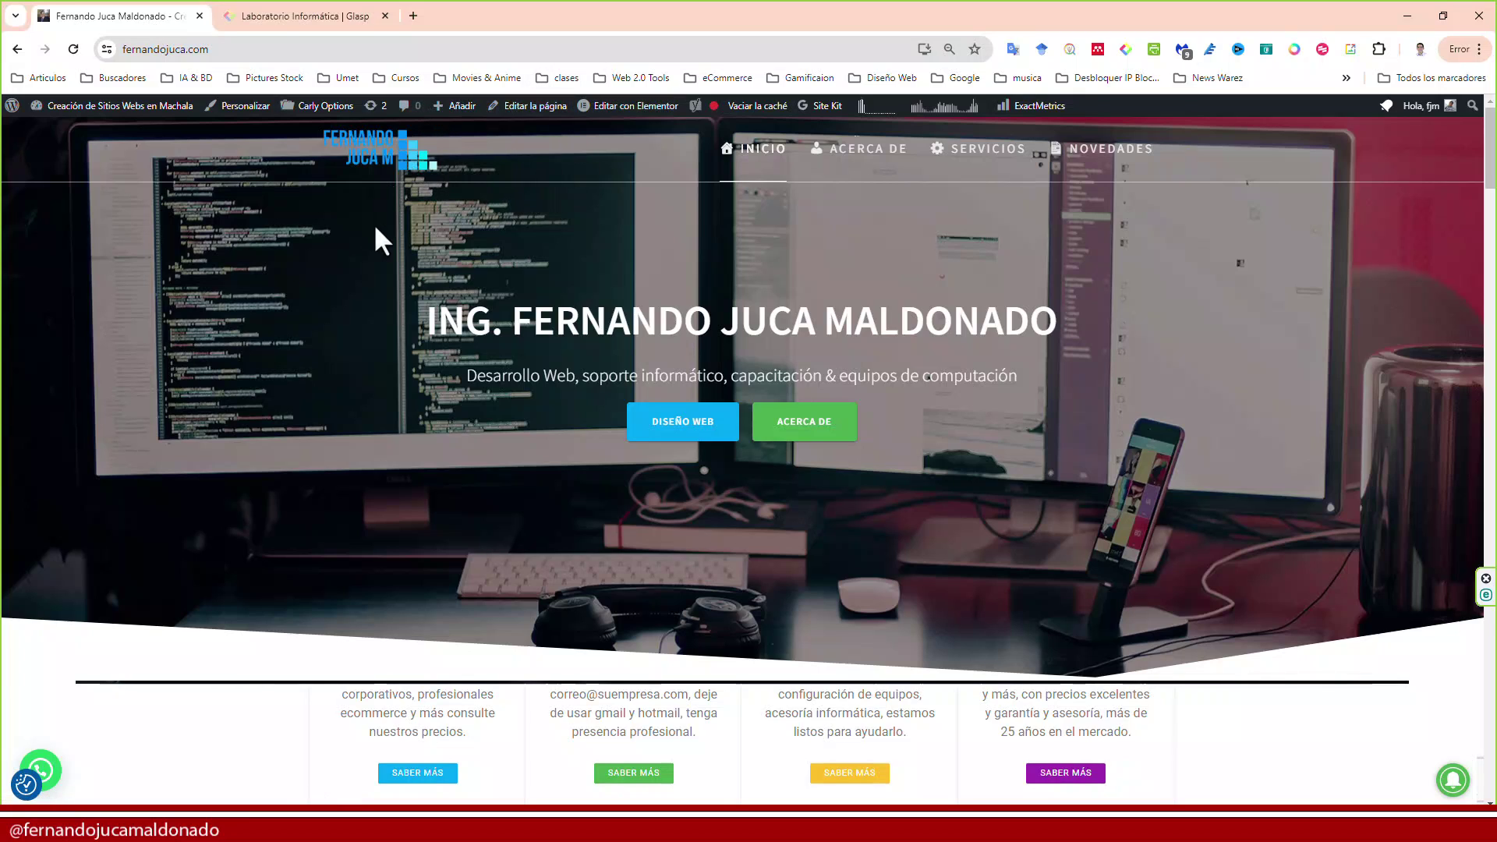
scroll(375, 227, "down", 15)
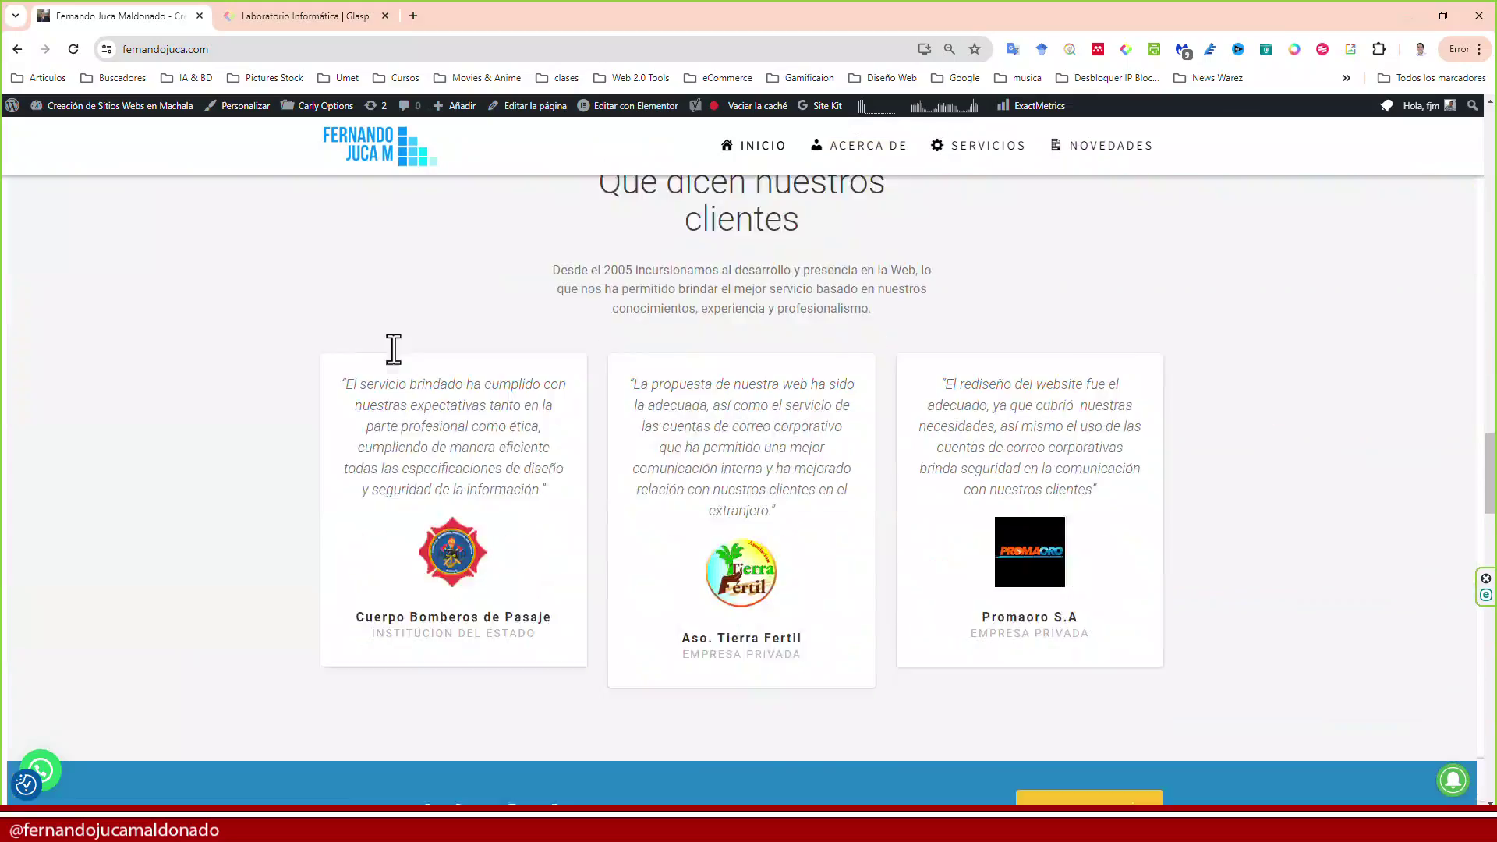
scroll(394, 348, "down", 15)
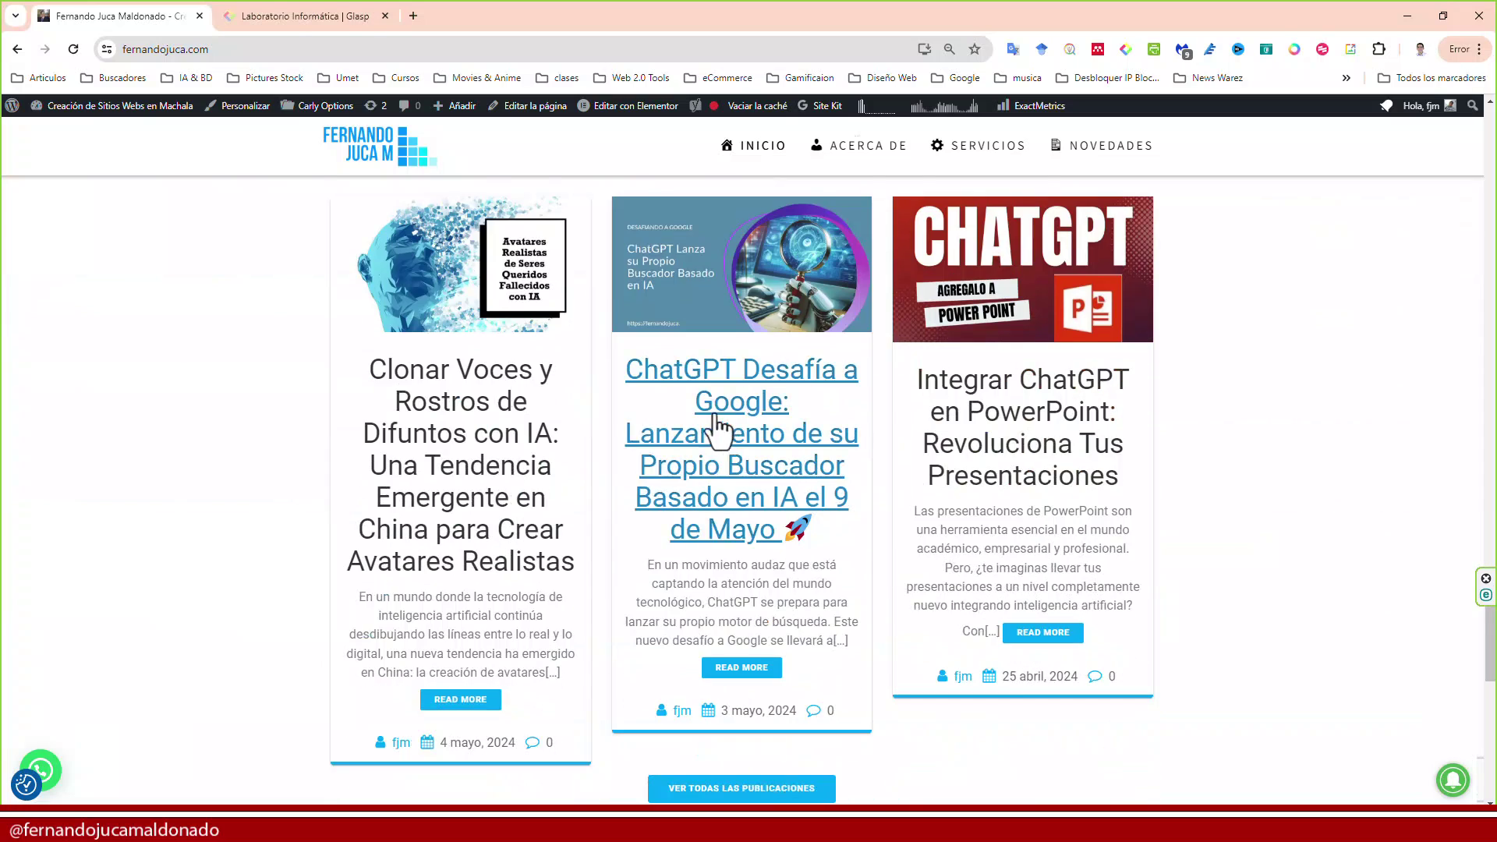
scroll(719, 429, "down", 1)
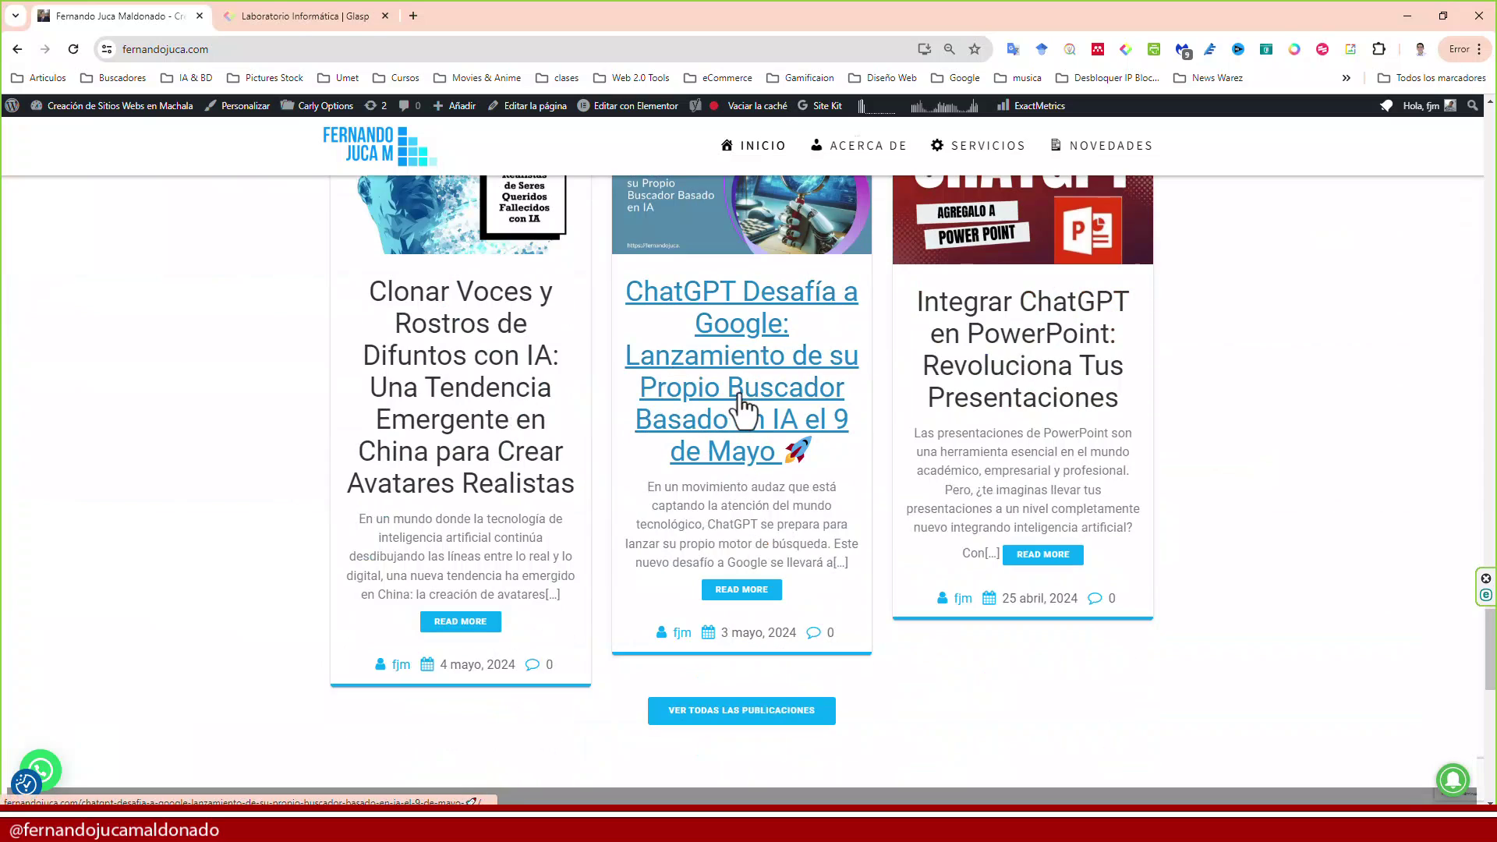
left_click(743, 405)
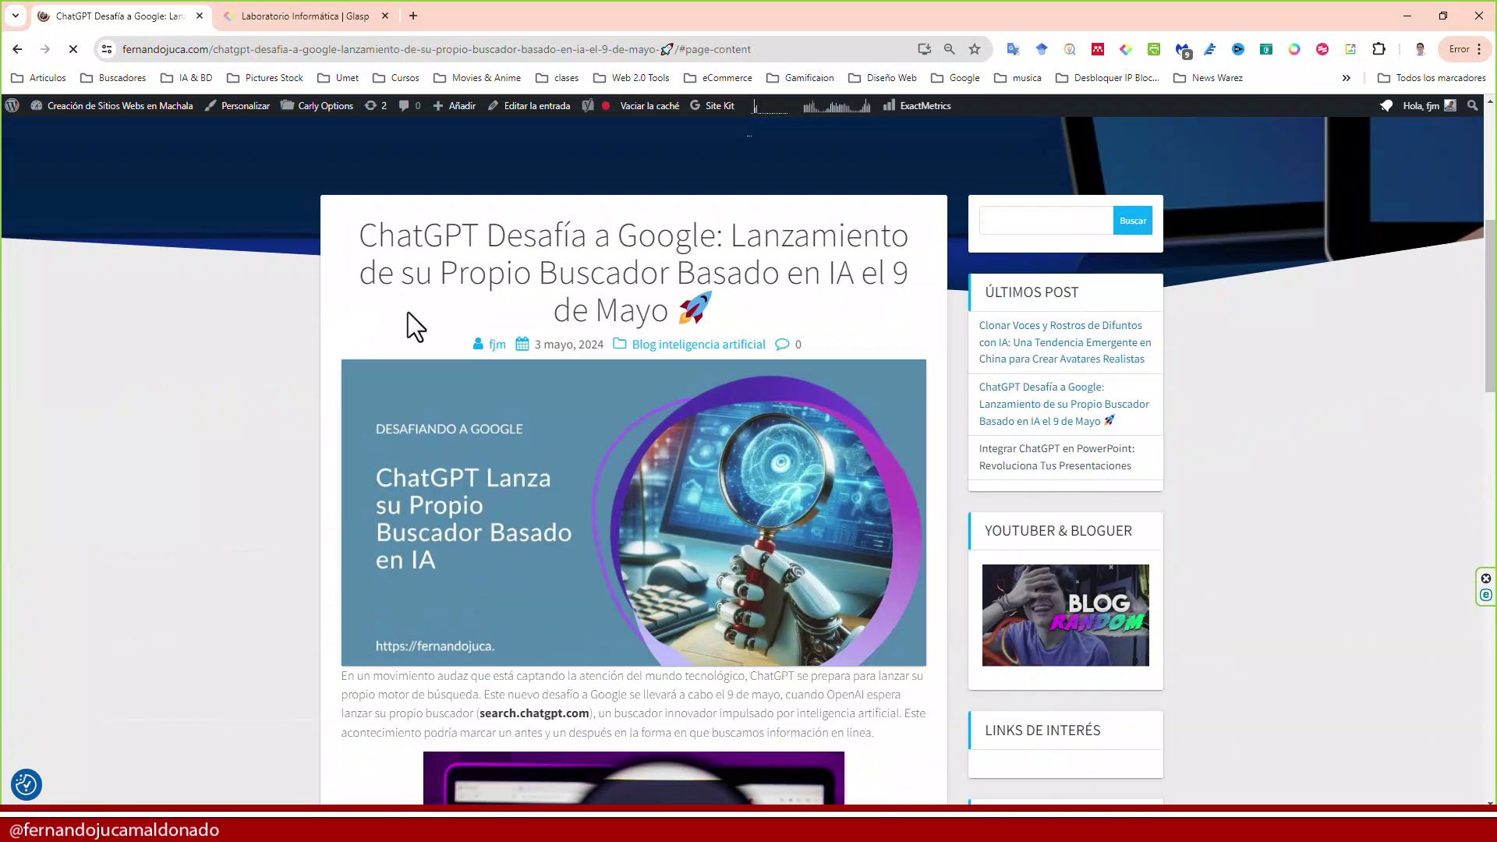
scroll(408, 312, "down", 4)
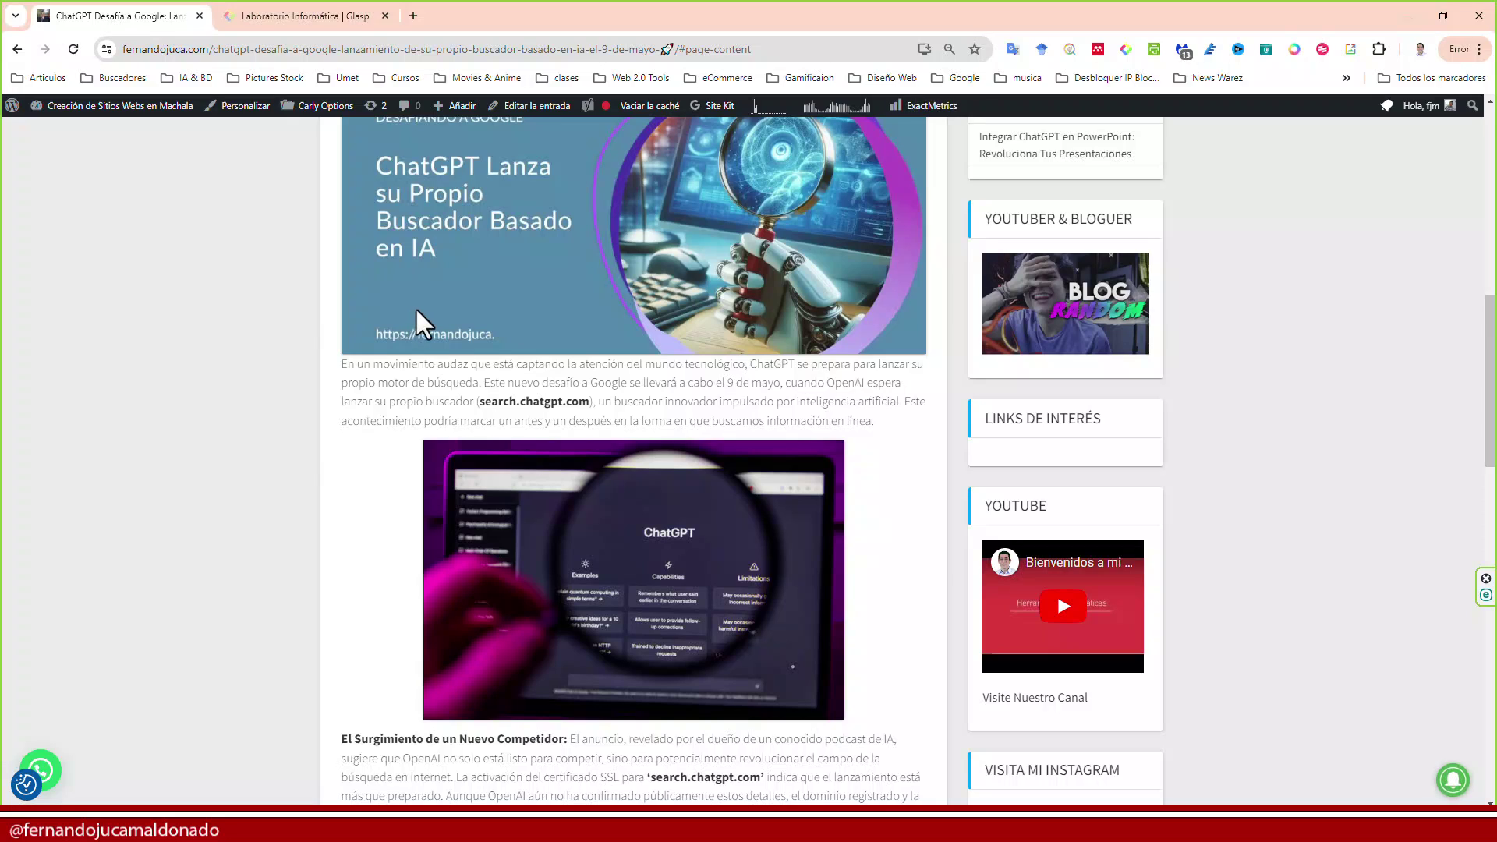
scroll(440, 296, "down", 4)
scroll(468, 320, "up", 7)
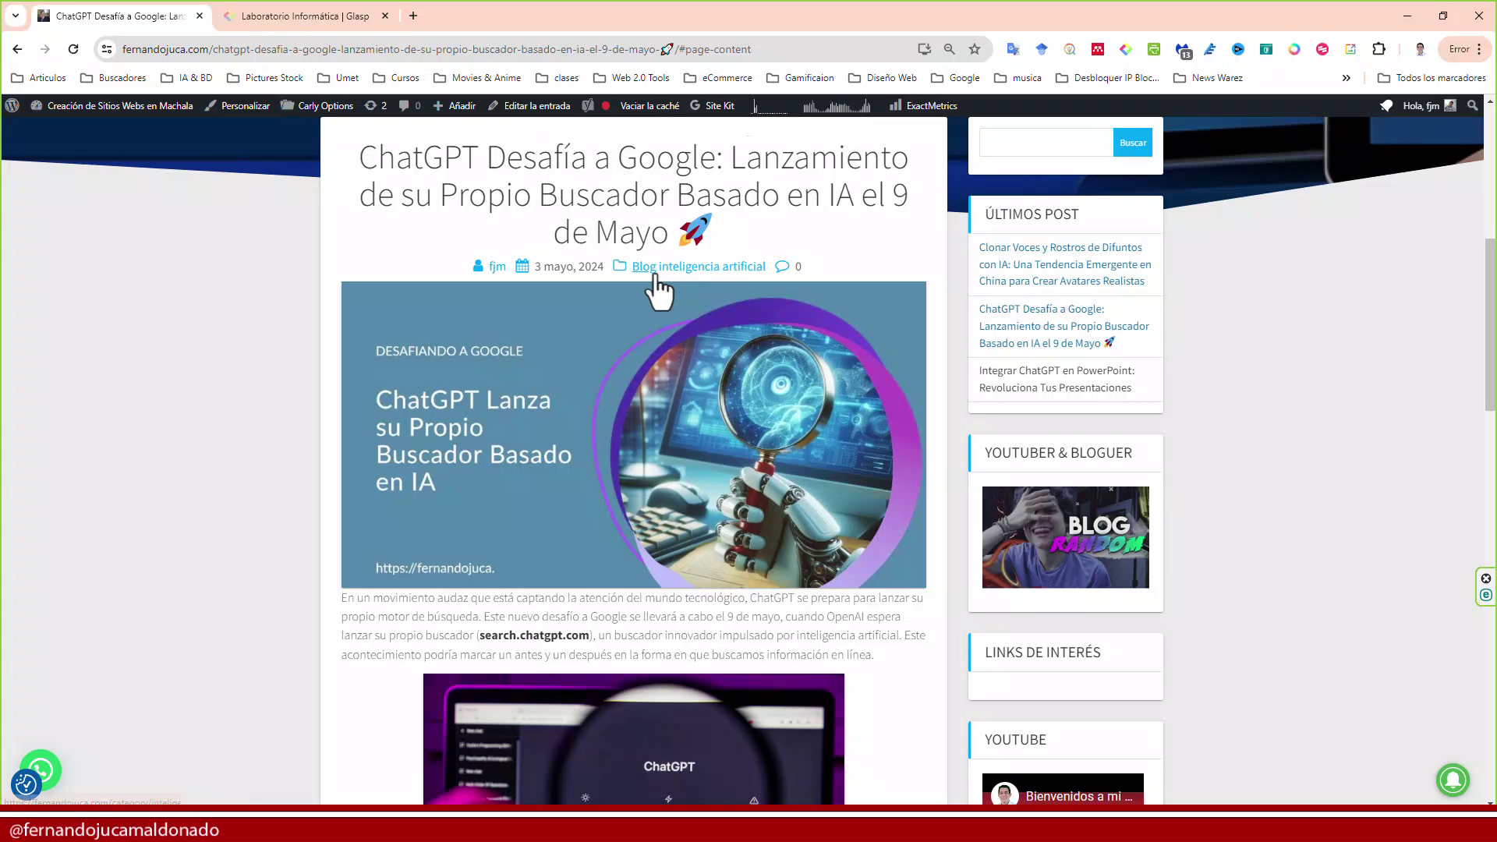
Skim the blog post on ChatGPT's AI search engine, from its introduction to the section on its implications
scroll(607, 274, "up", 1)
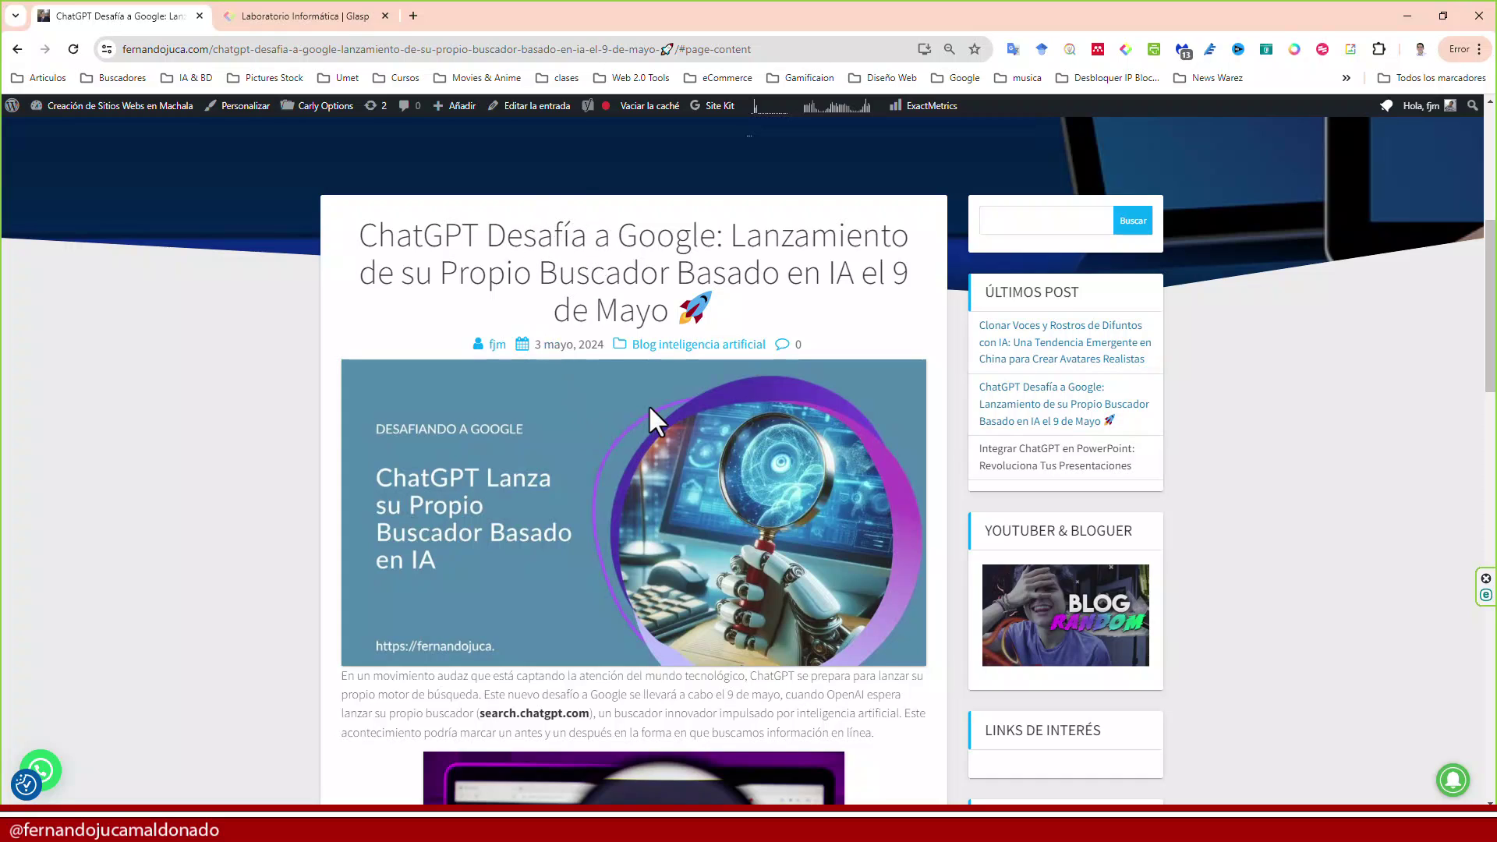
scroll(624, 421, "down", 5)
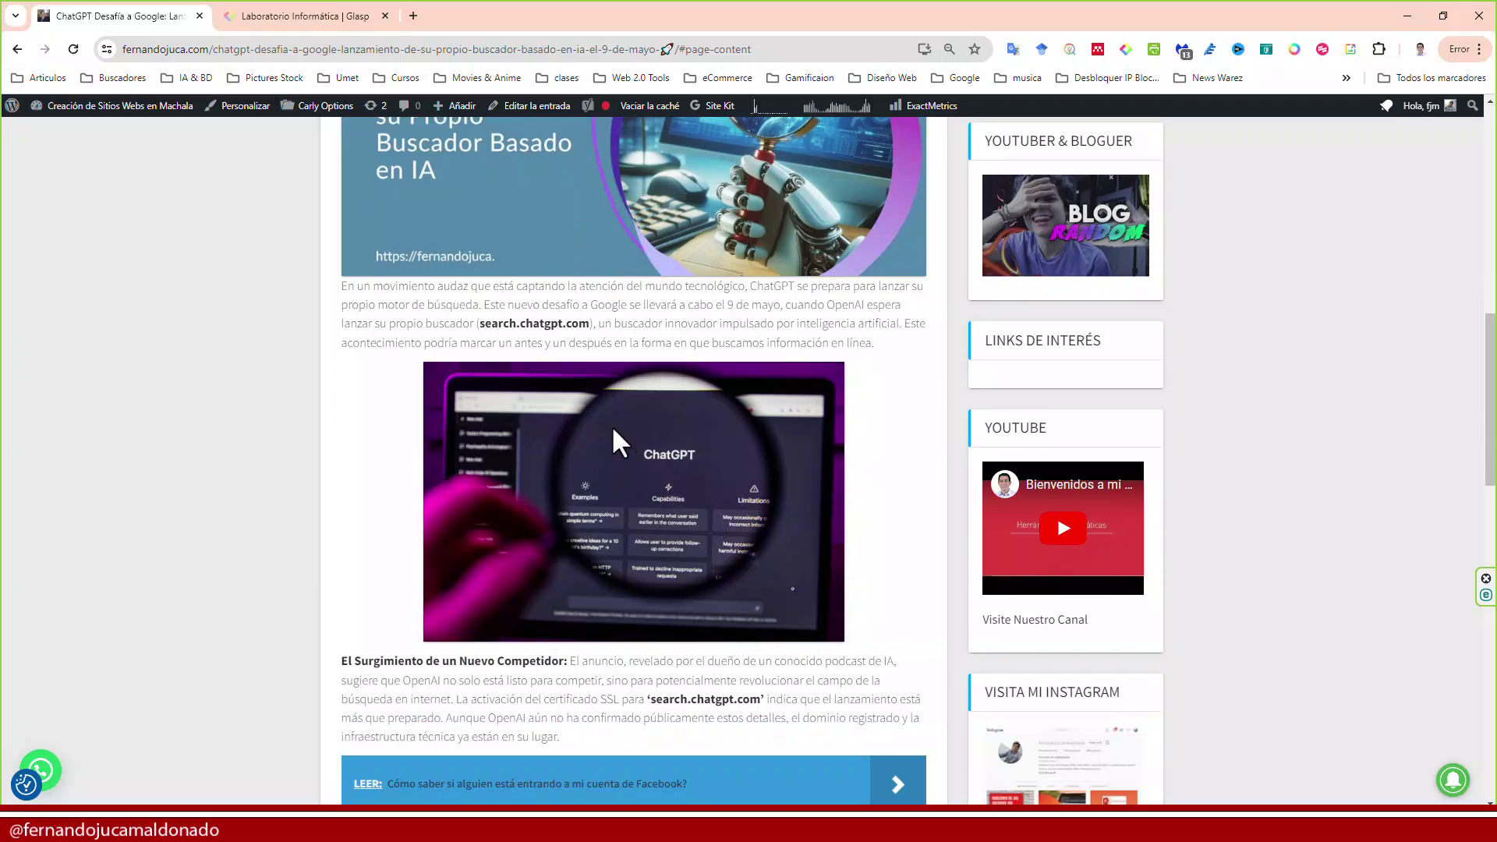
scroll(605, 424, "up", 3)
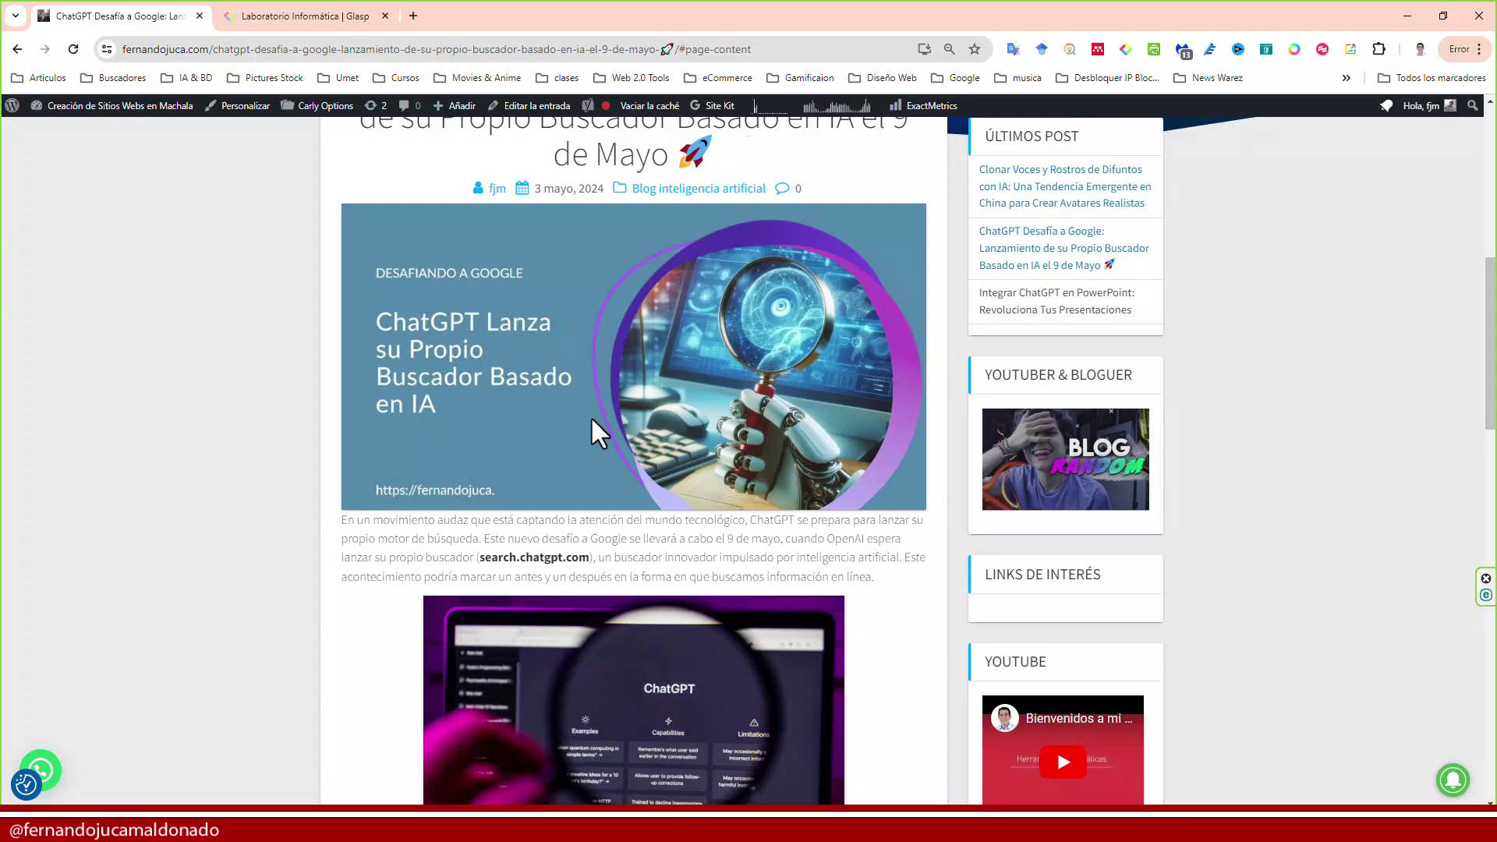
scroll(591, 415, "up", 3)
scroll(591, 421, "down", 8)
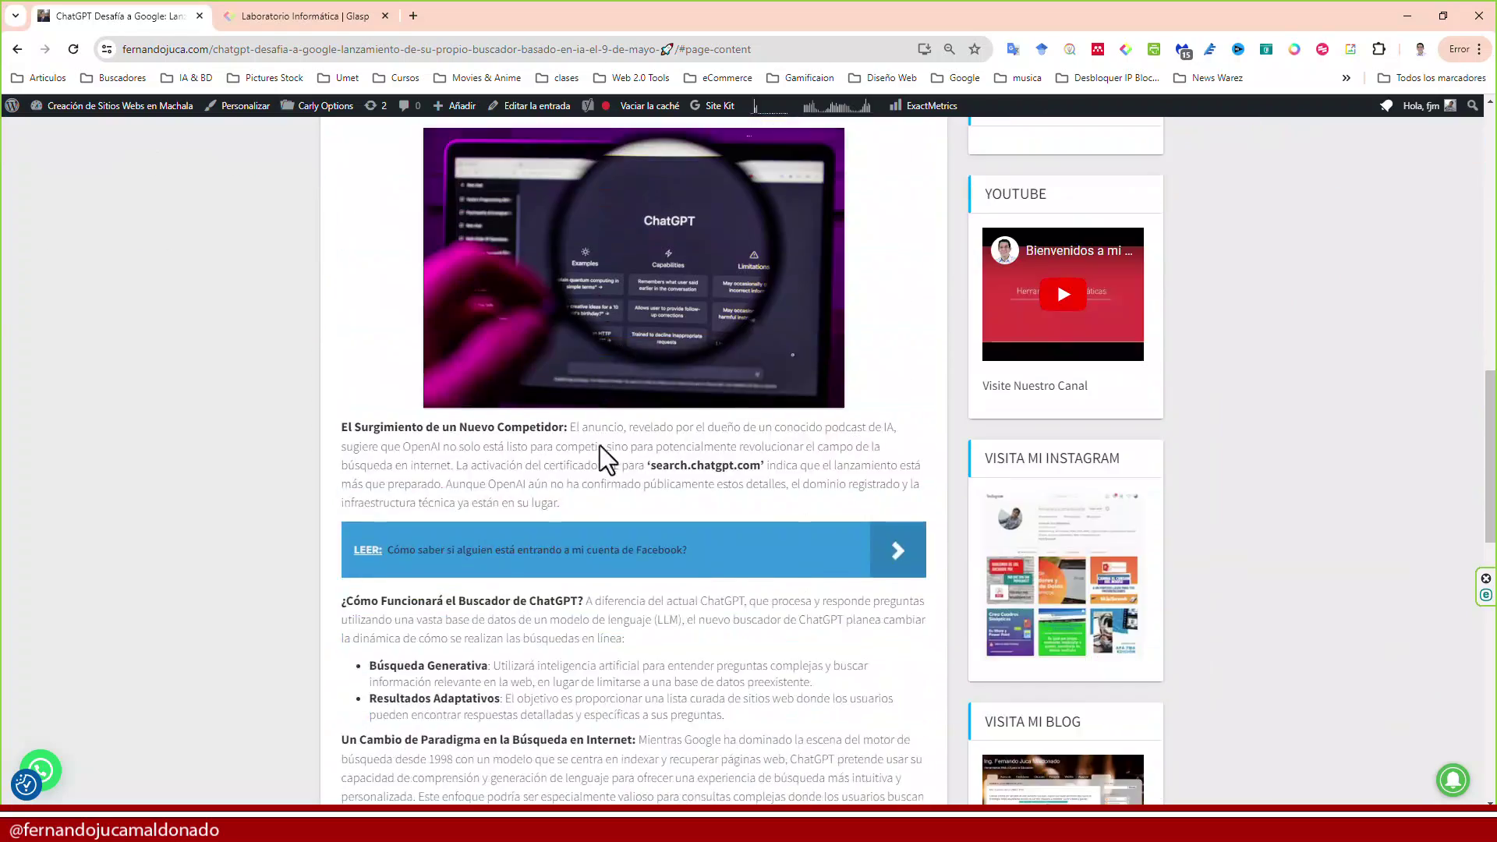
scroll(604, 452, "down", 15)
scroll(597, 458, "up", 10)
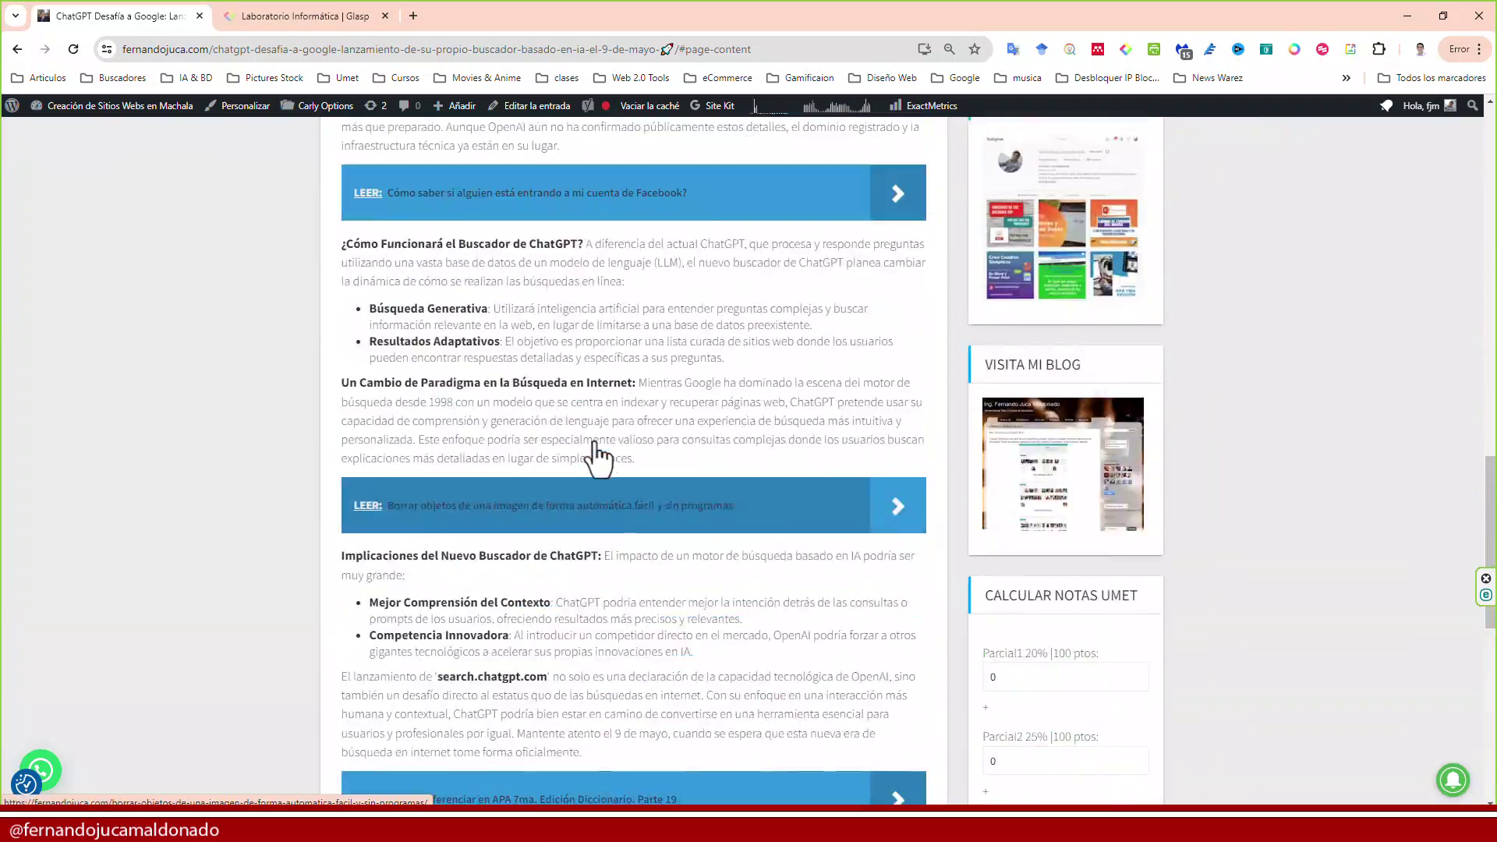
scroll(598, 456, "up", 7)
Highlight the paragraph "¿Cómo Funcionará el Buscador de ChatGPT?" in yellow
scroll(451, 250, "down", 5)
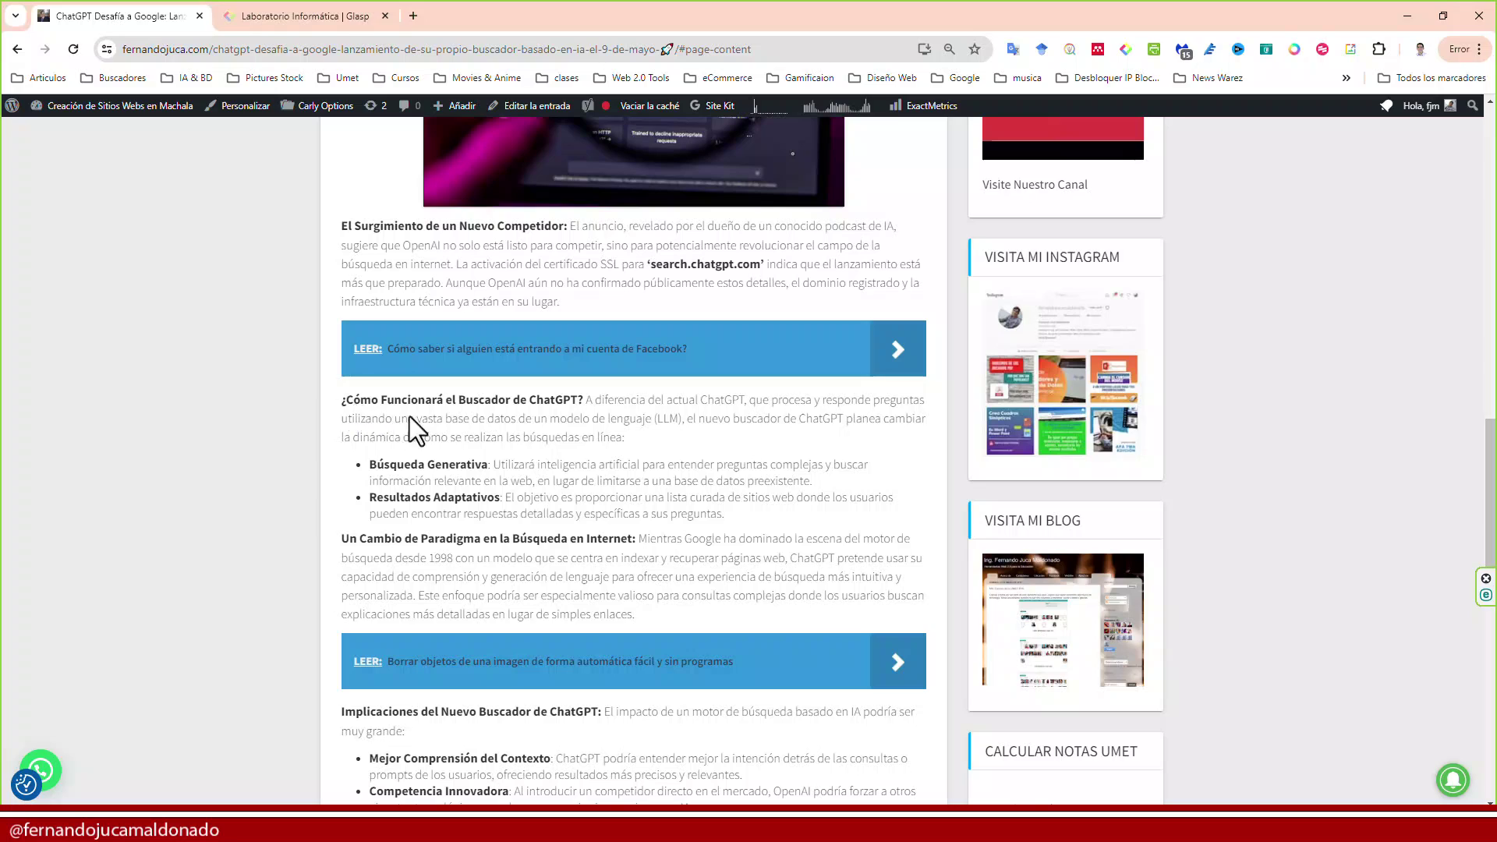
left_click_drag(343, 400, 633, 438)
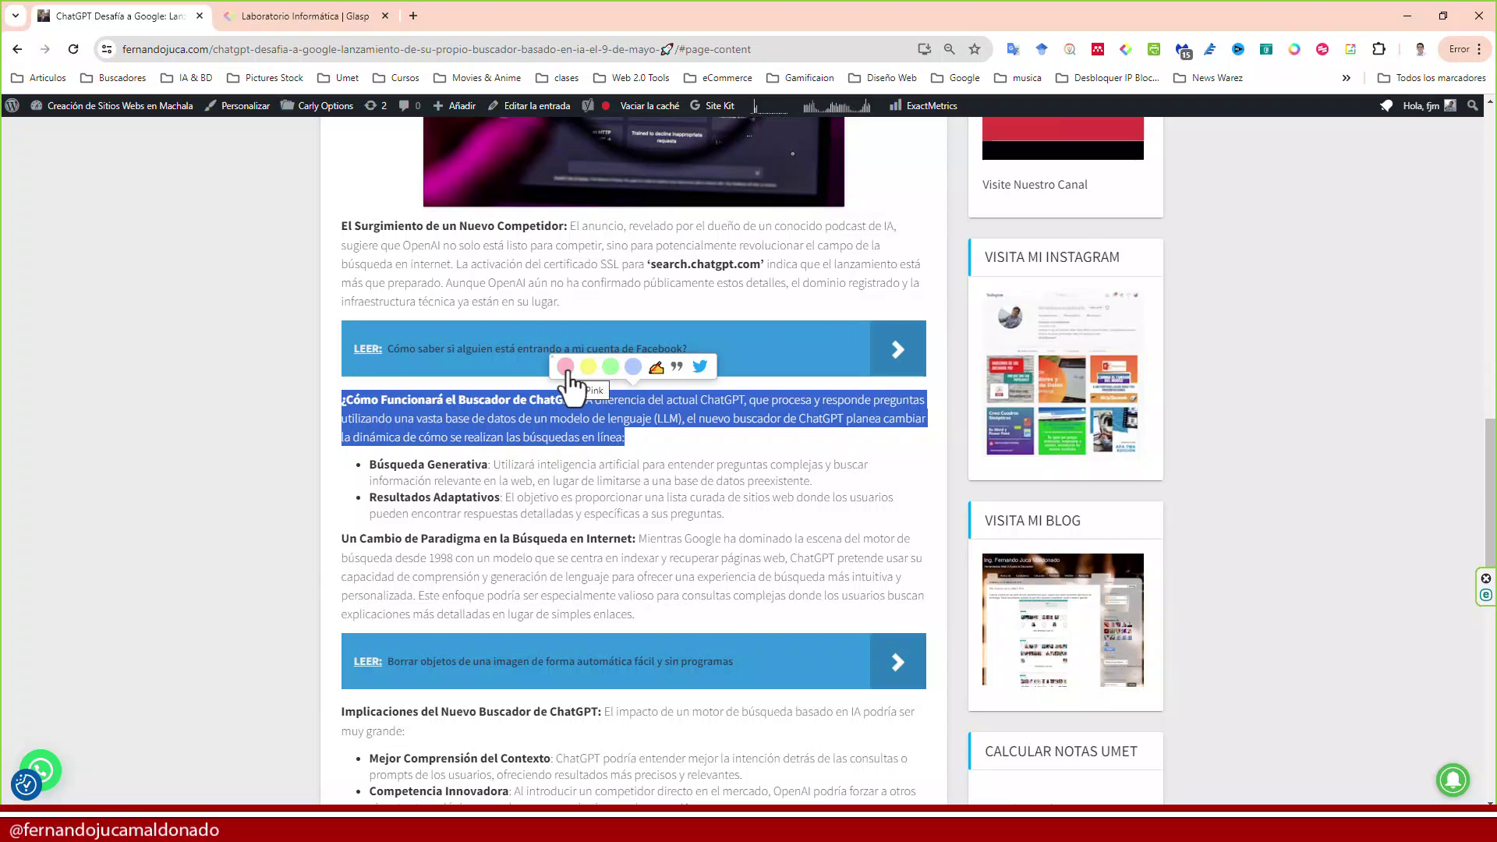
left_click(588, 366)
Highlight the section "Implicaciones del Nuevo Buscador de ChatGPT" with its two bullet points in green
scroll(495, 451, "down", 3)
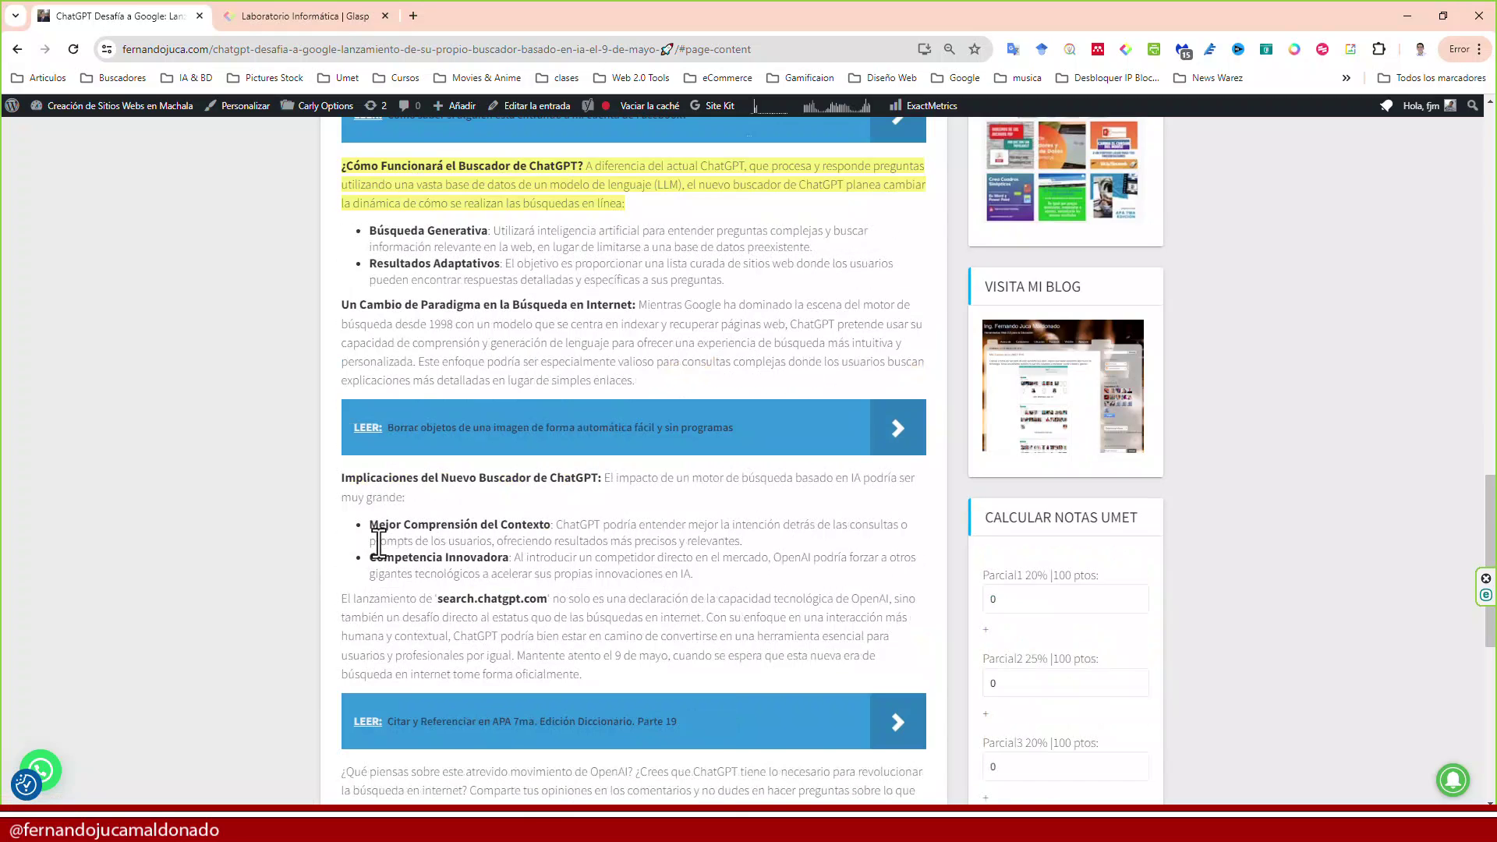
scroll(401, 546, "down", 2)
scroll(405, 555, "up", 1)
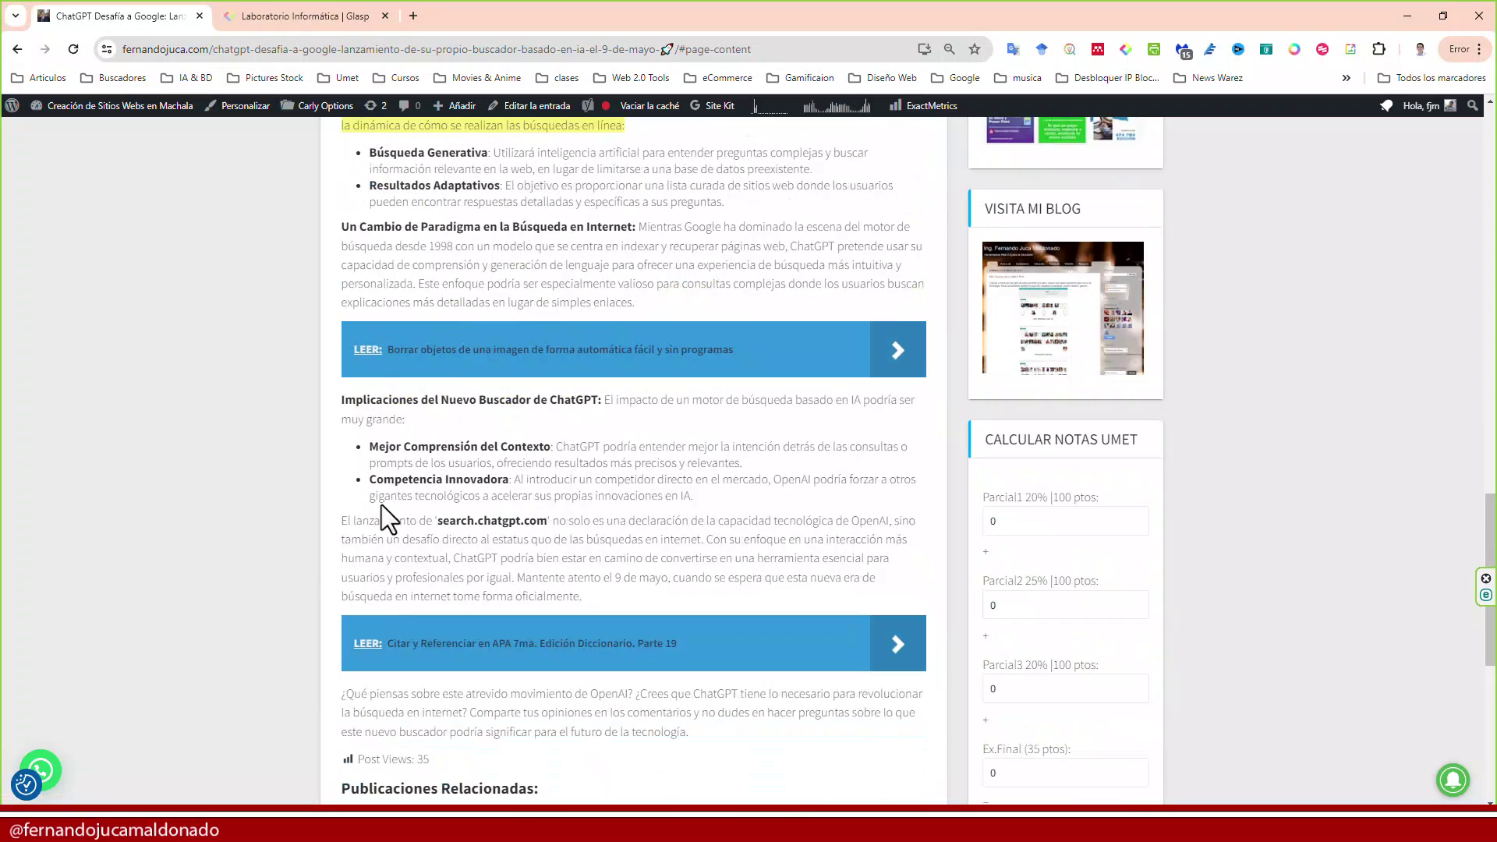
left_click_drag(343, 399, 693, 496)
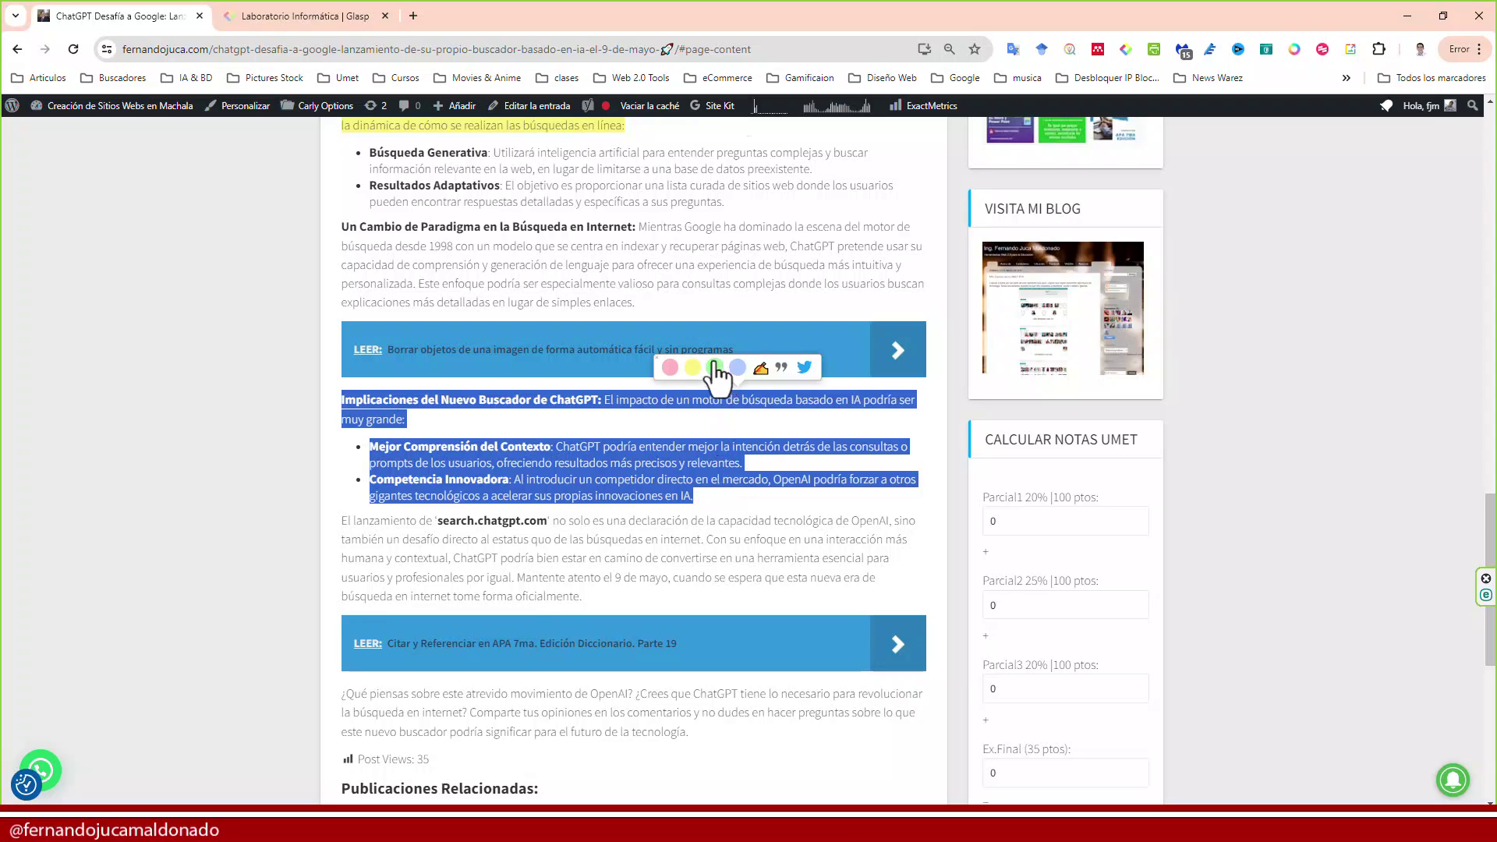
left_click(713, 363)
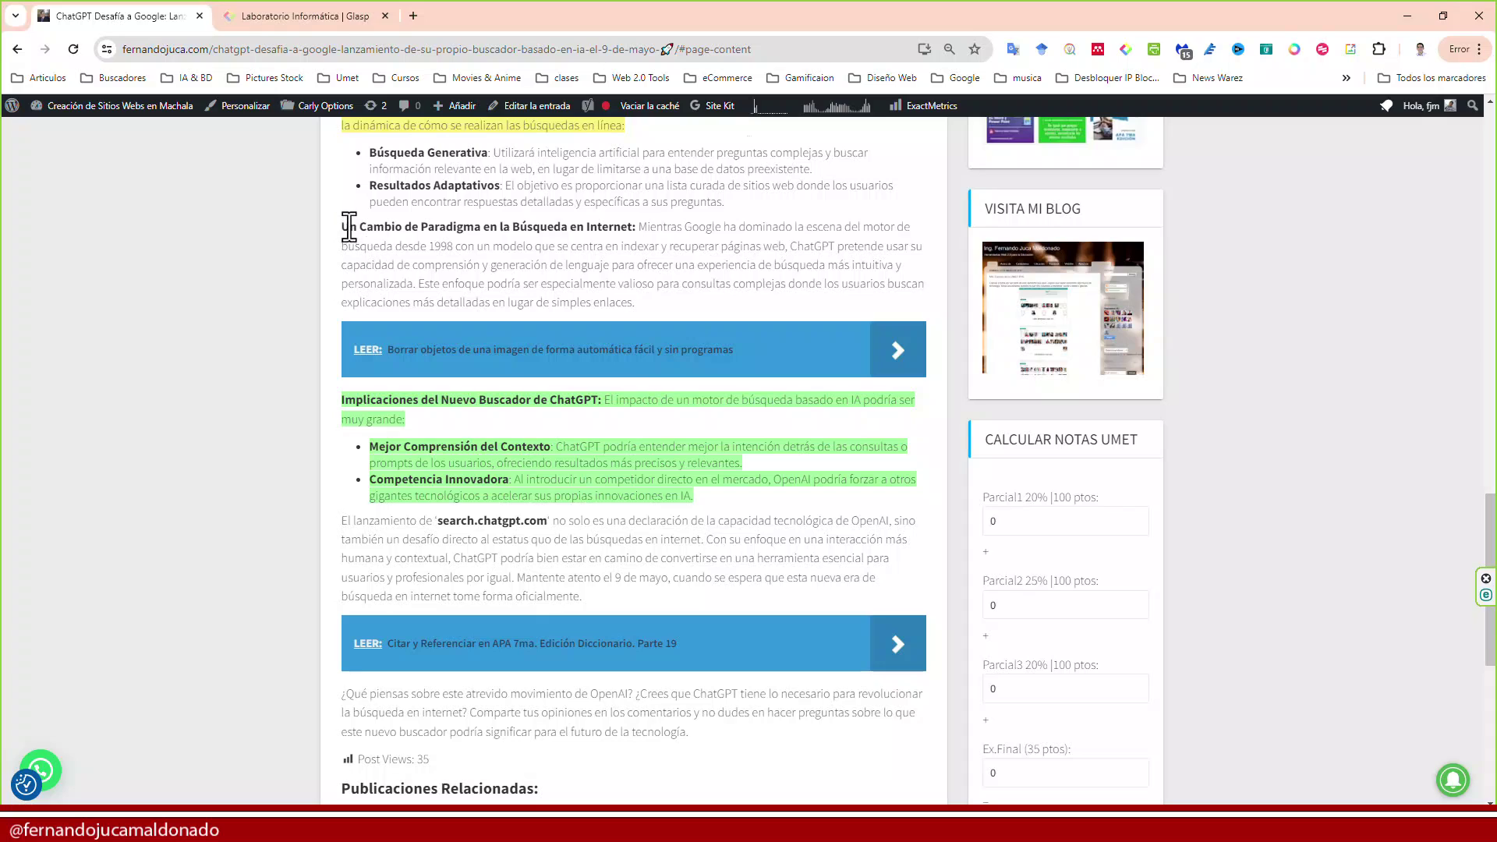
Select the paragraph "Un Cambio de Paradigma en la Búsqueda en Internet" to view its highlighting and sharing options, and clear the selection
left_click_drag(349, 228, 665, 309)
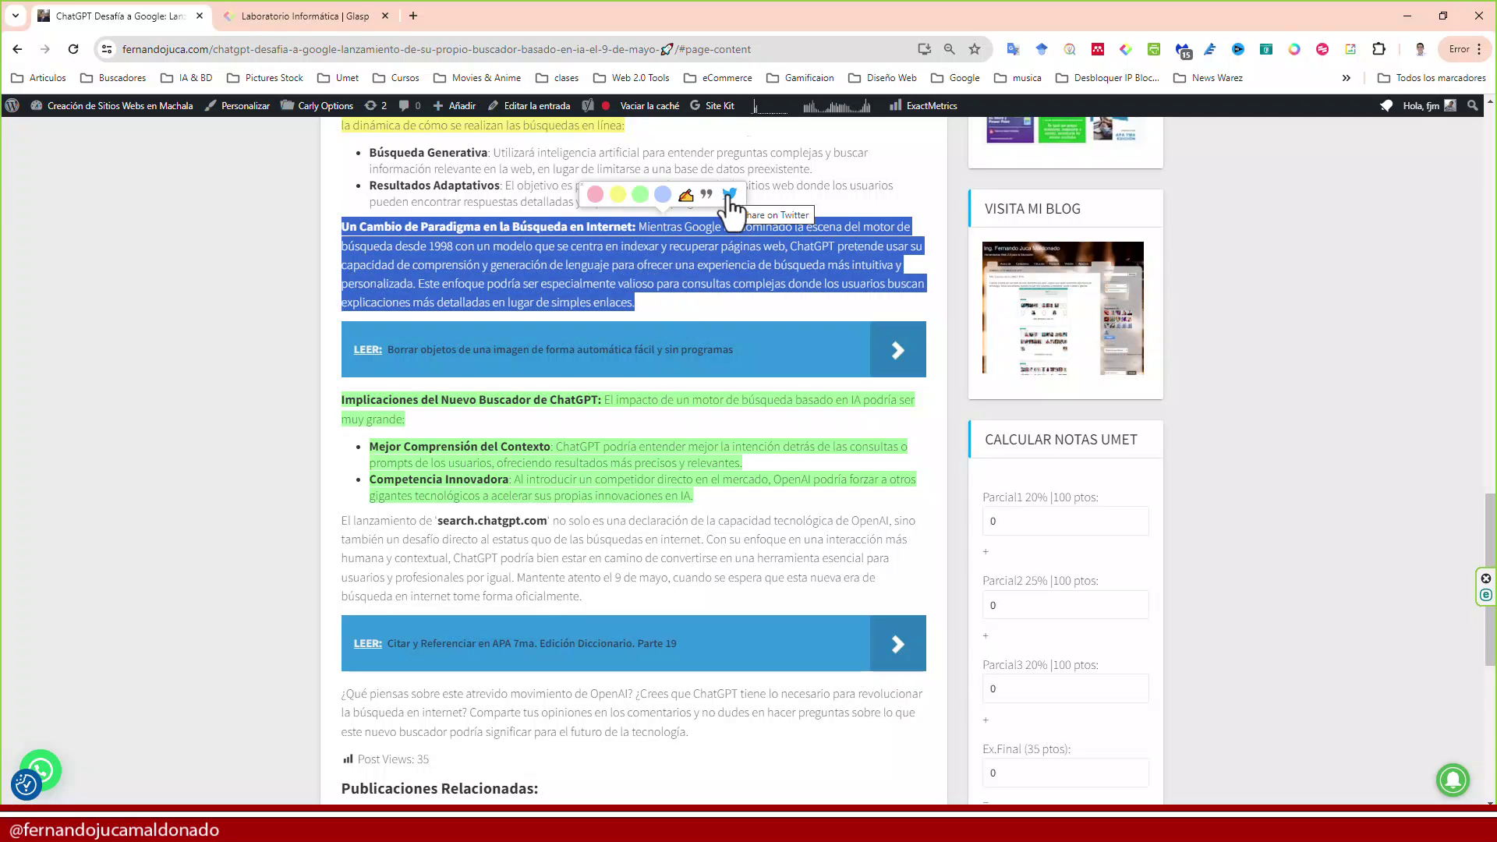
left_click(563, 284)
scroll(545, 351, "up", 2)
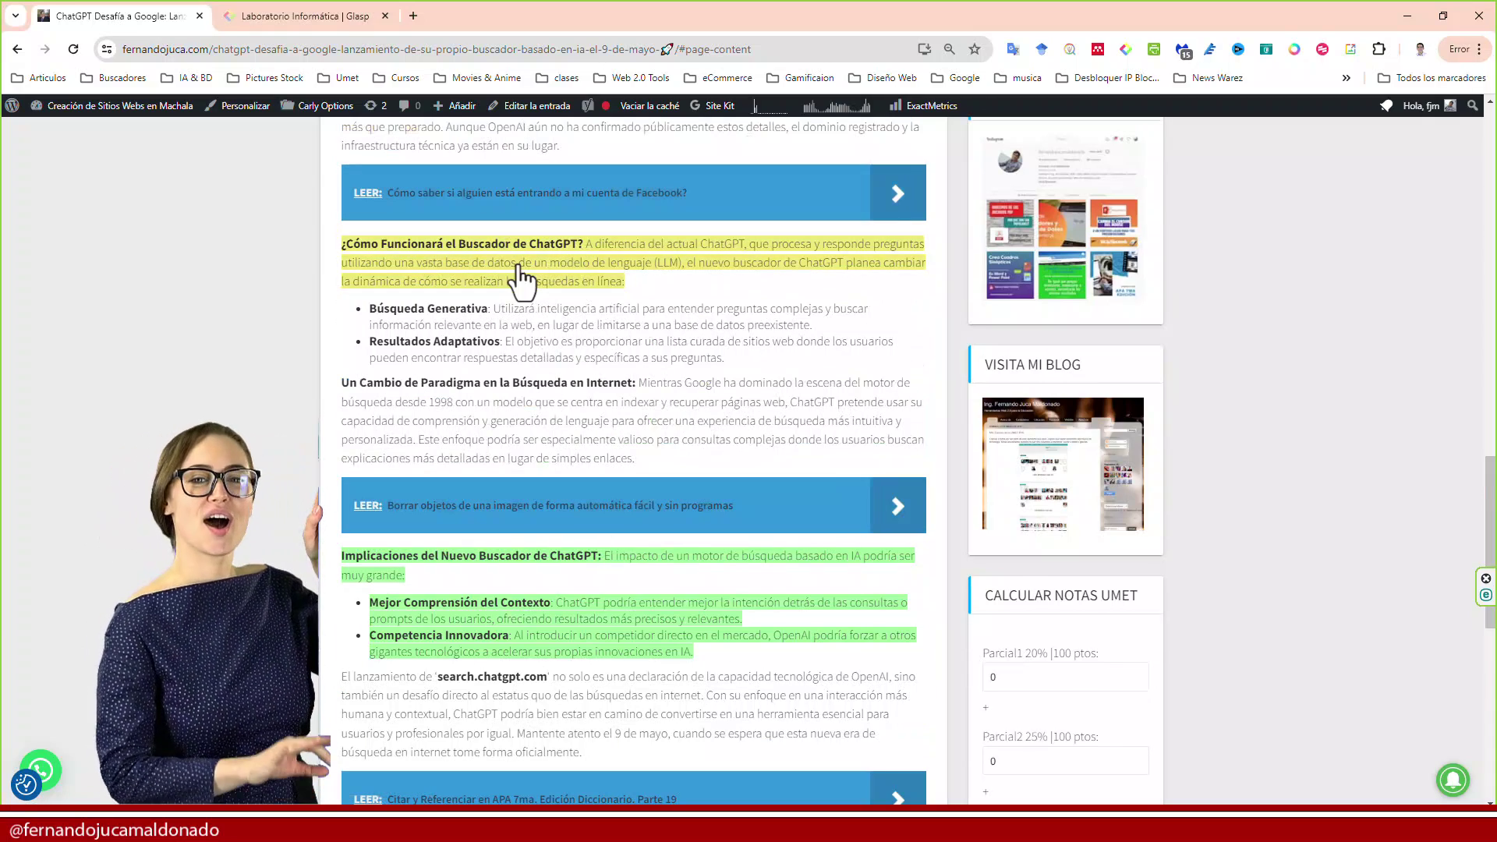
Show the Glasp list of highlights and notes for this article and go to the passages of the yellow and green highlights
left_click(1125, 49)
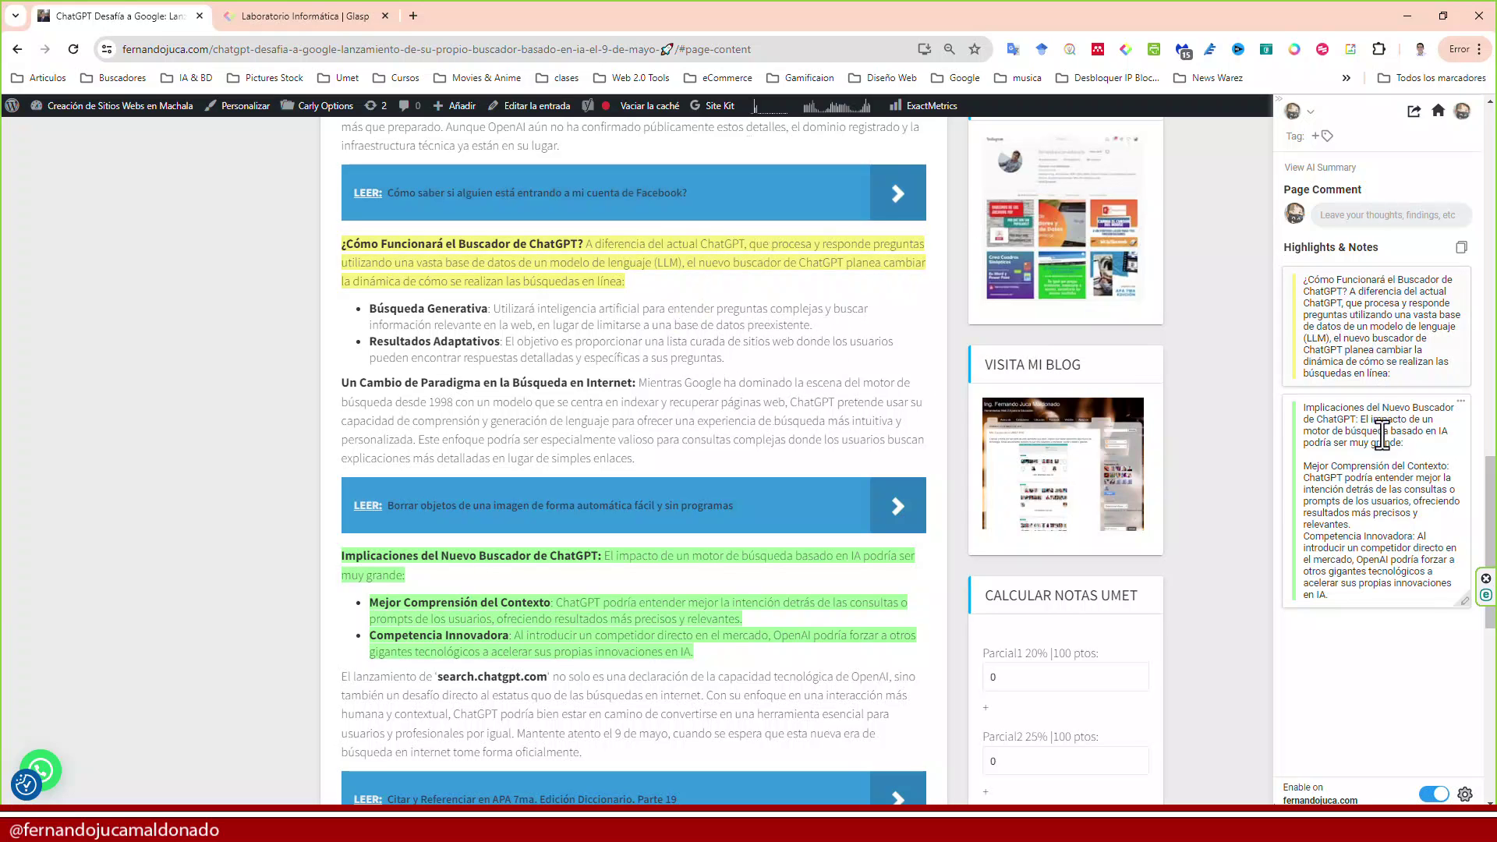
left_click(1359, 320)
left_click(1364, 425)
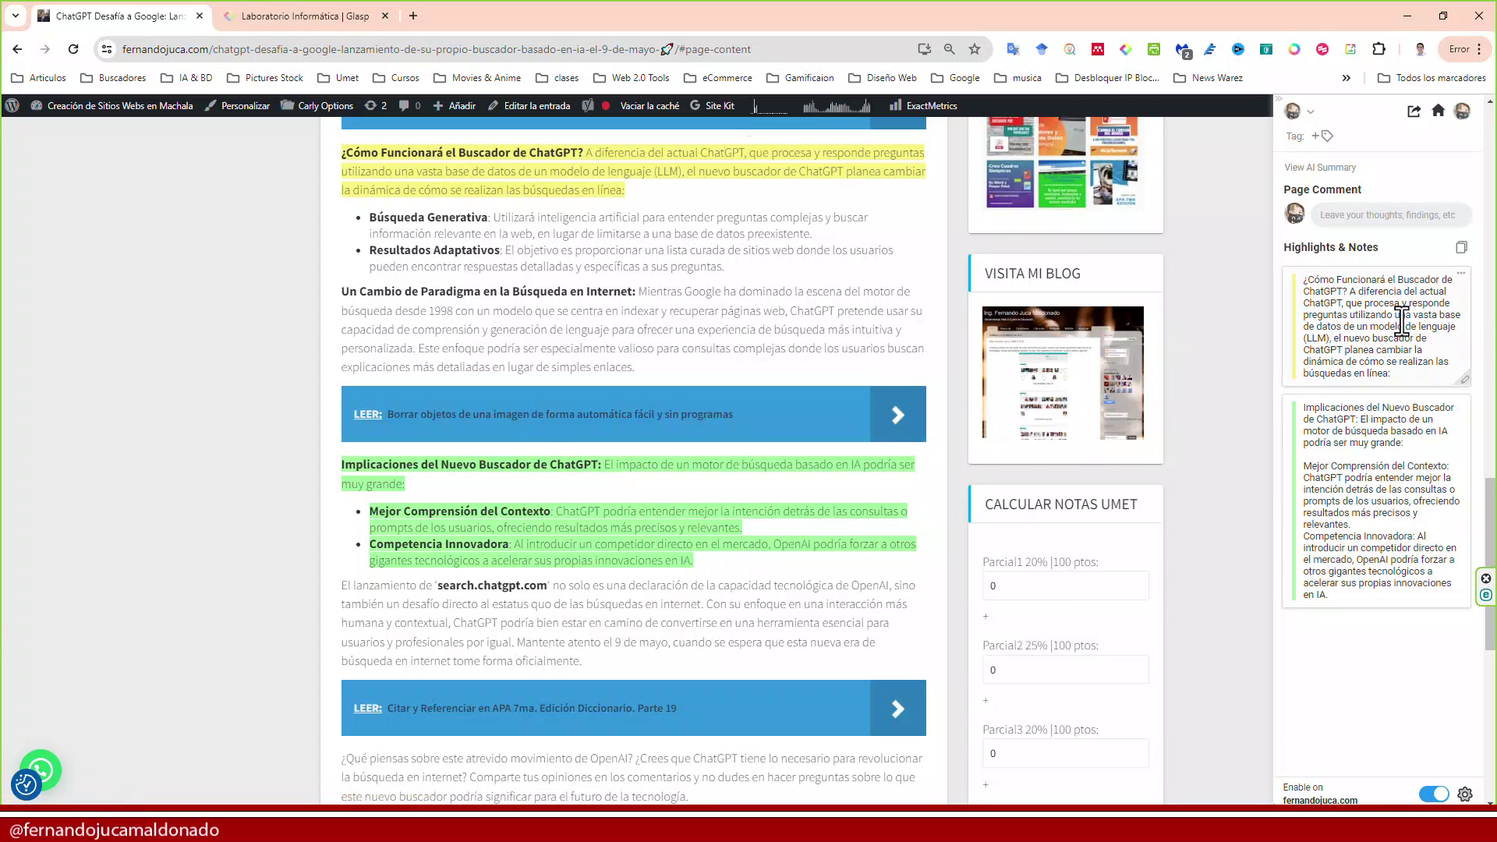
left_click(1402, 321)
left_click(1330, 291)
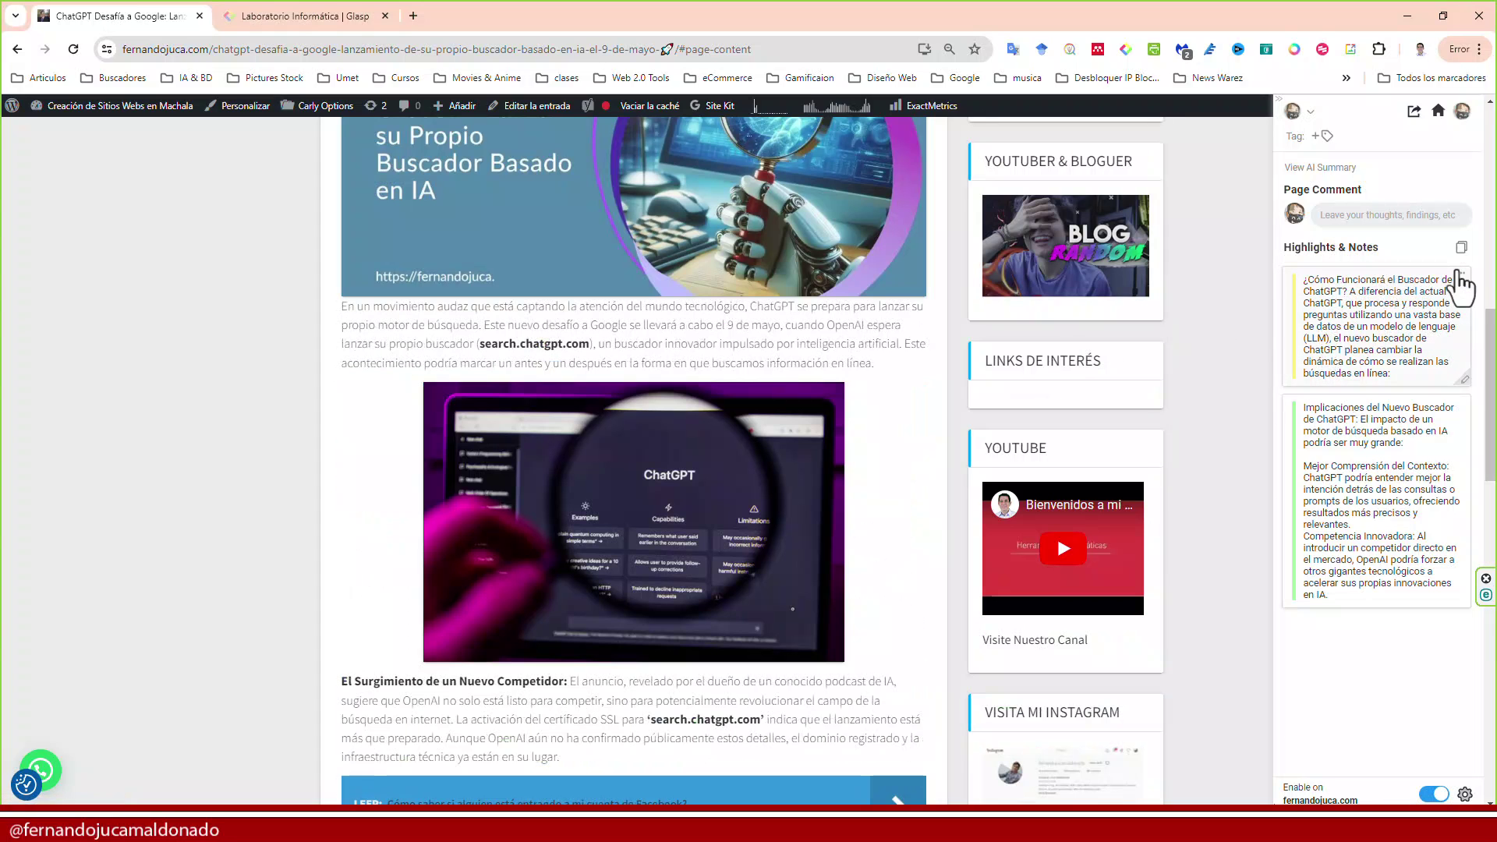
left_click(1460, 280)
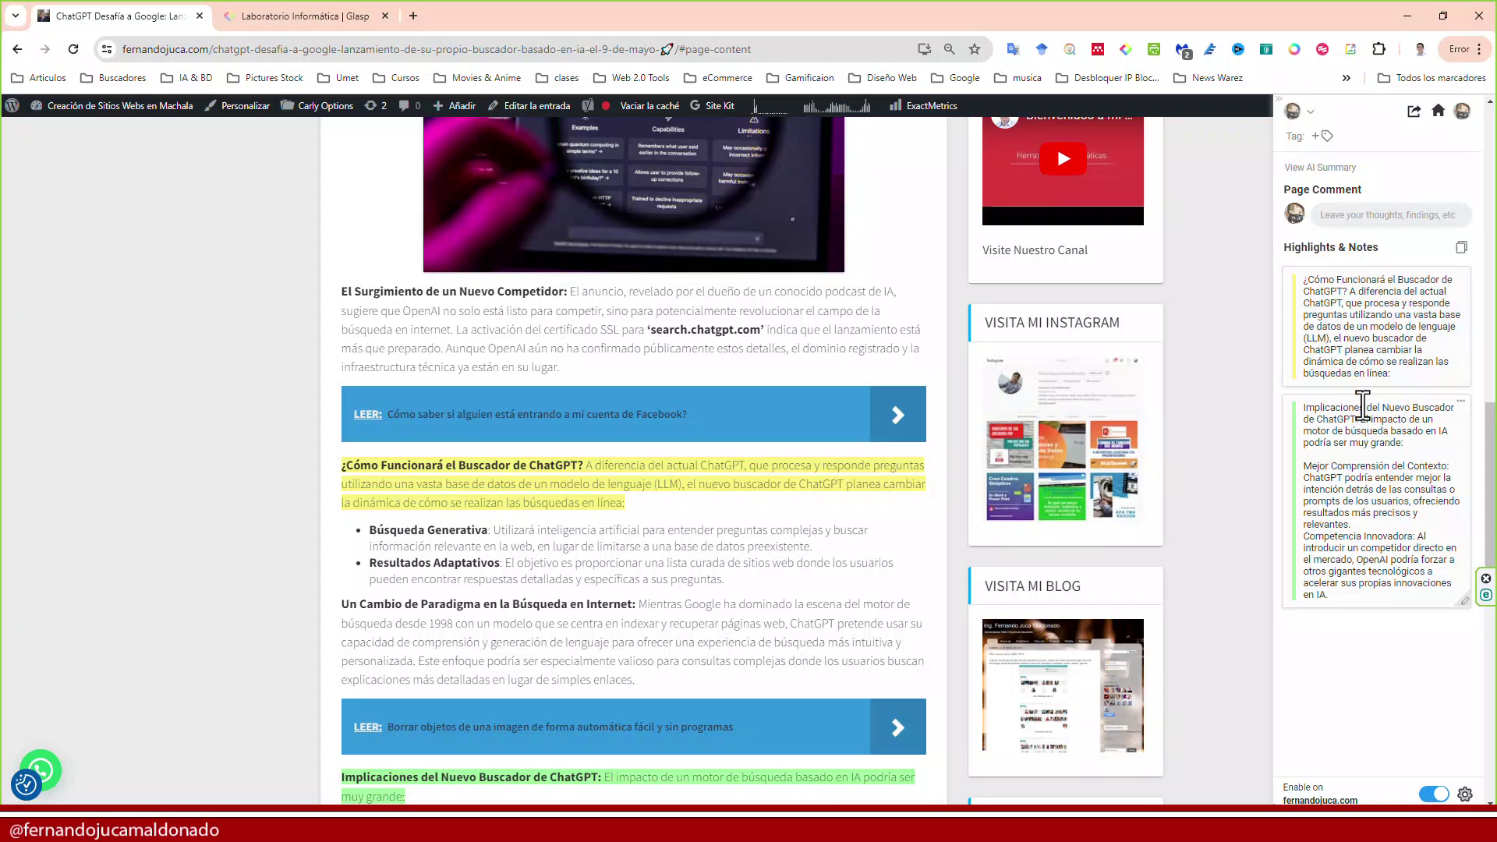
Add the tag "IA" to the highlighted article
left_click(1460, 400)
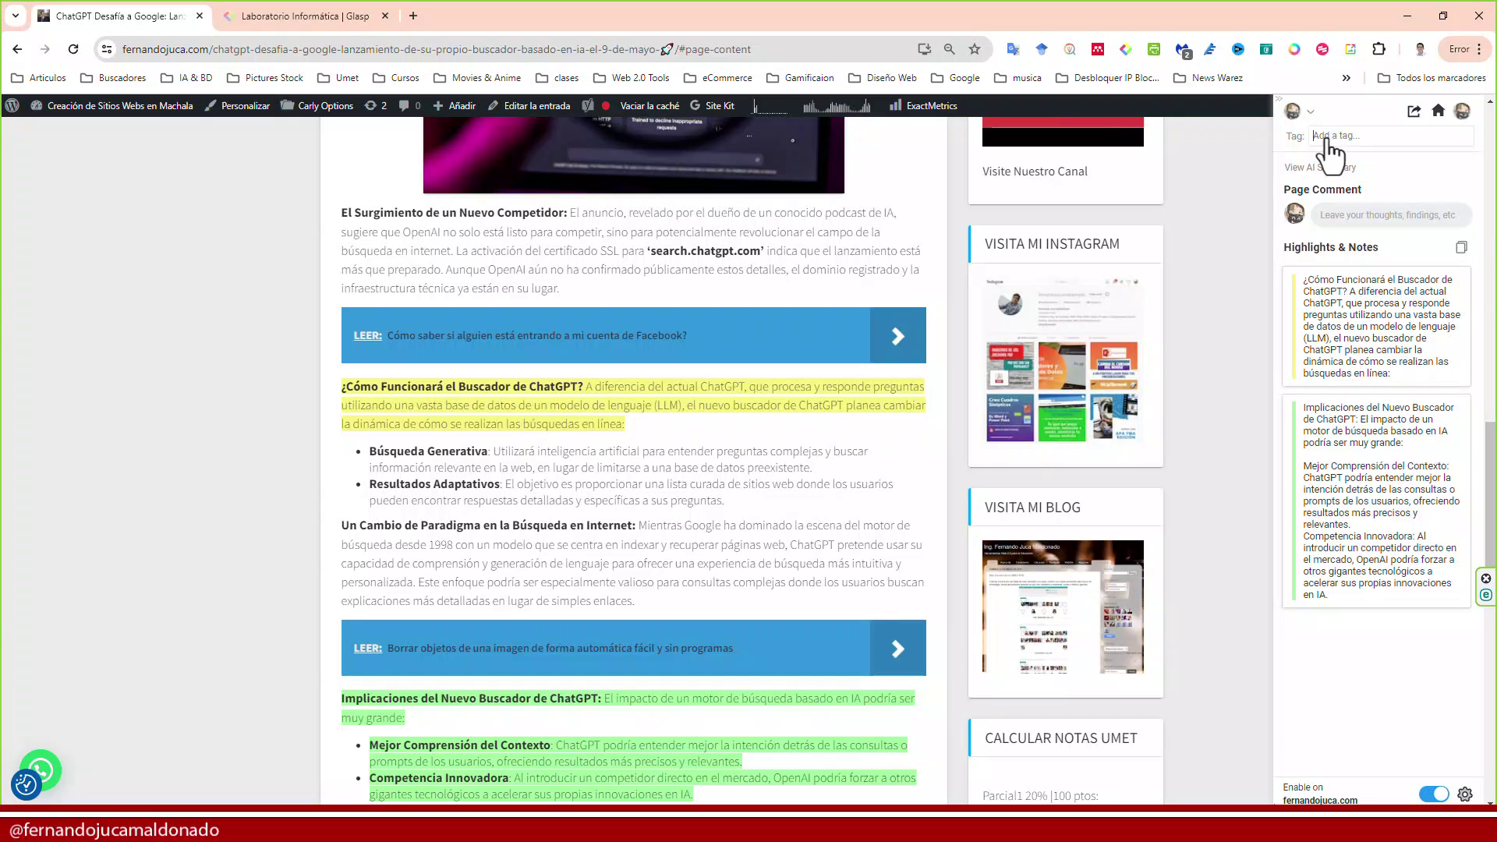
type("IA")
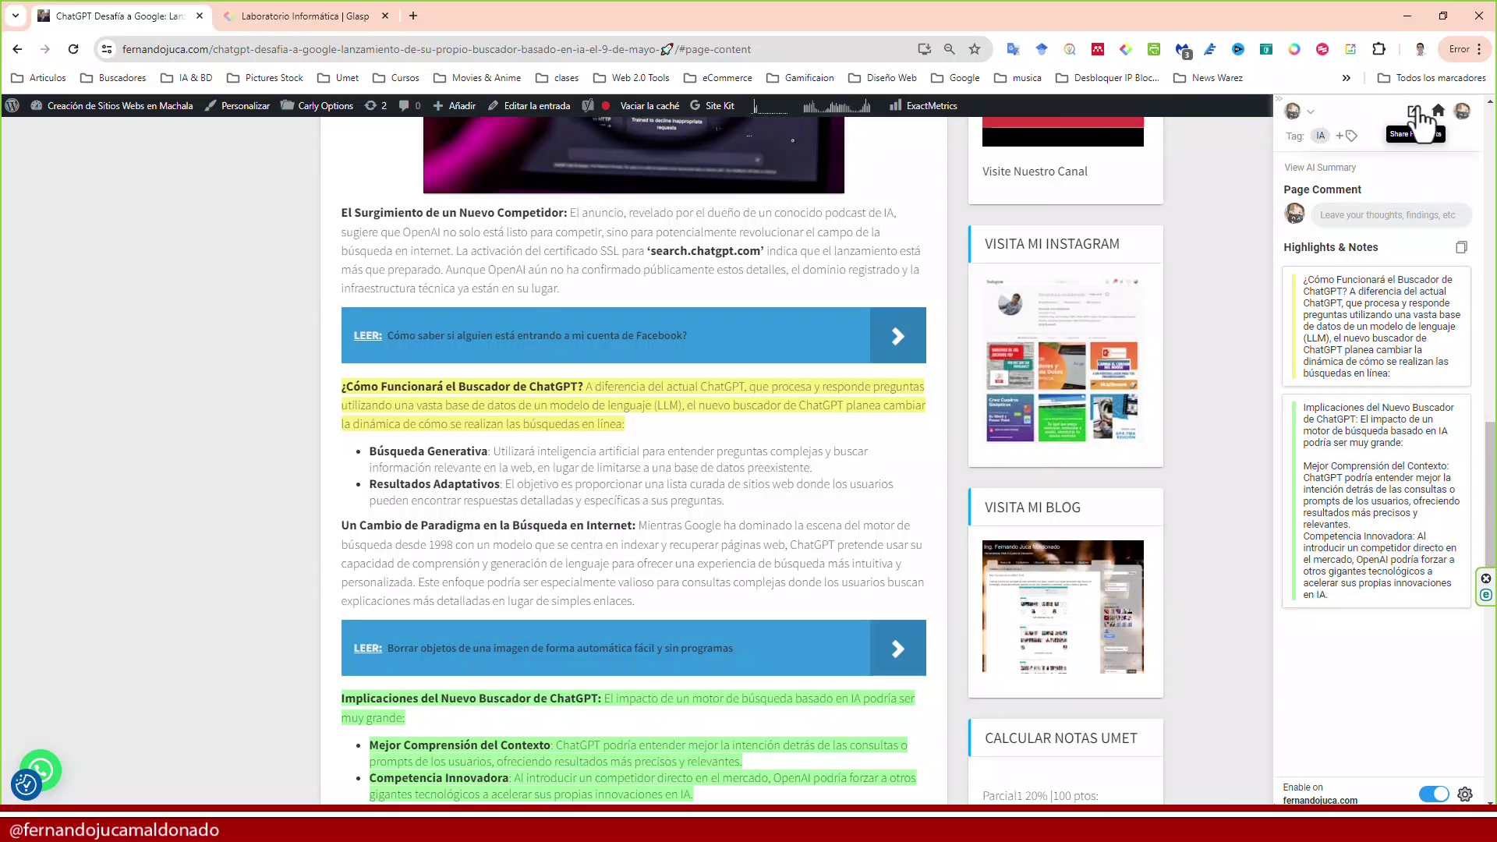
Open the Glasp profile's saved highlights and view those of the voice cloning, Popup Builder and ChatGPT search engine pages
left_click(1463, 117)
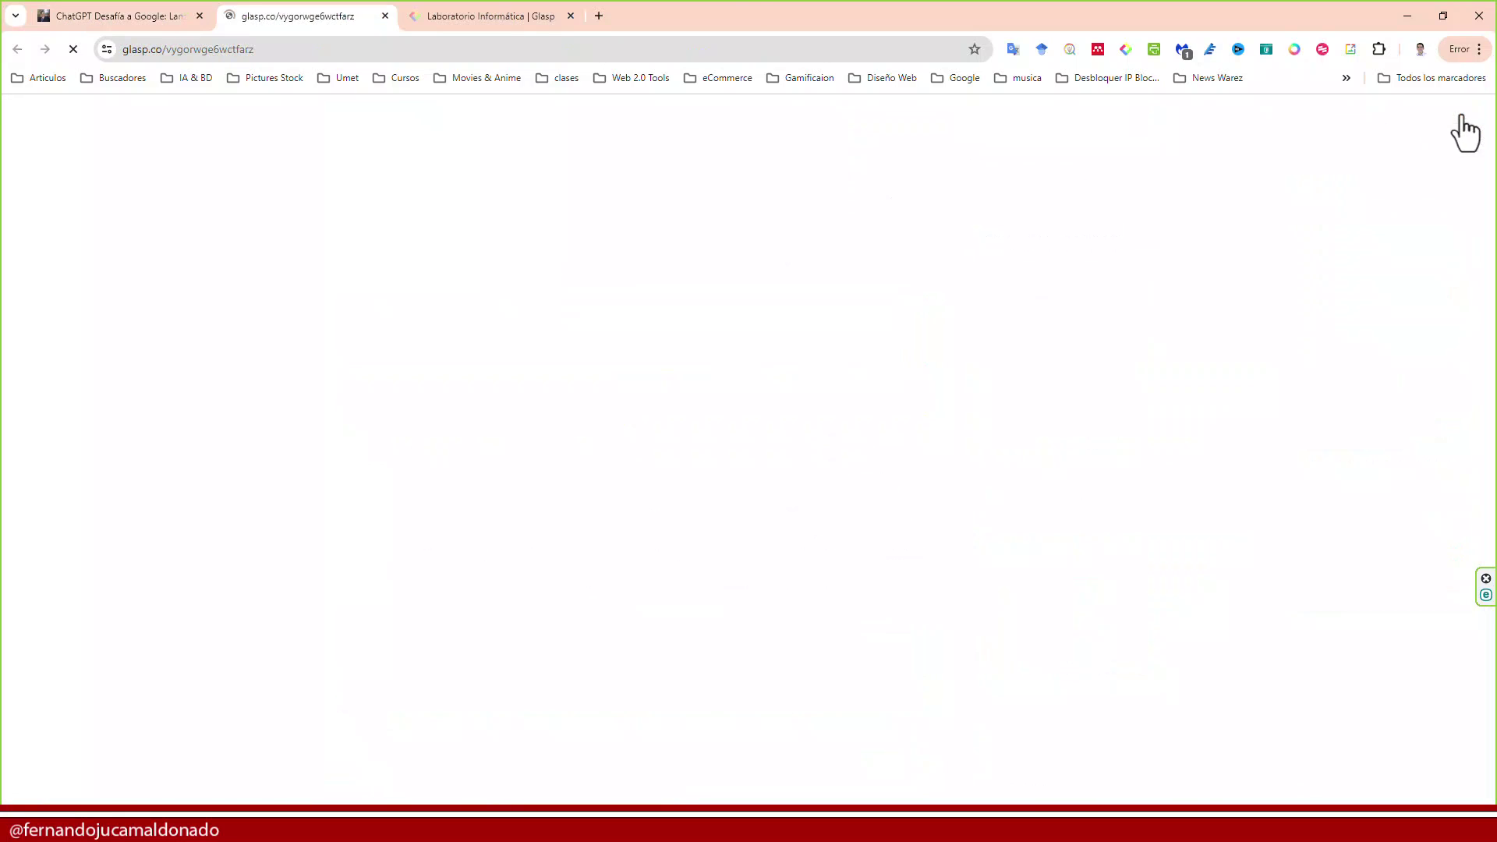
left_click(617, 421)
left_click(617, 368)
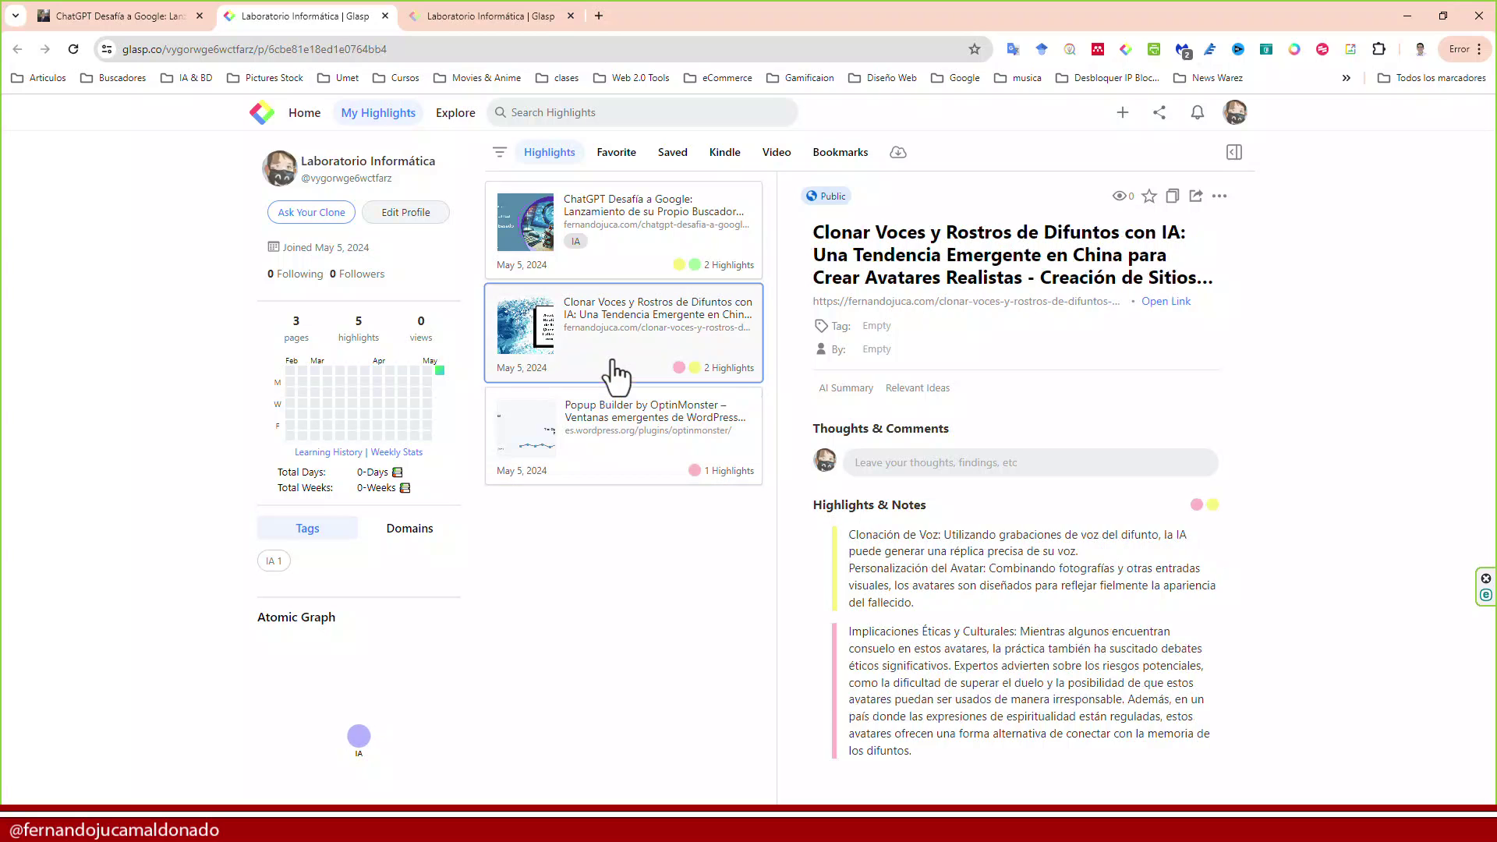
left_click(612, 269)
left_click(615, 443)
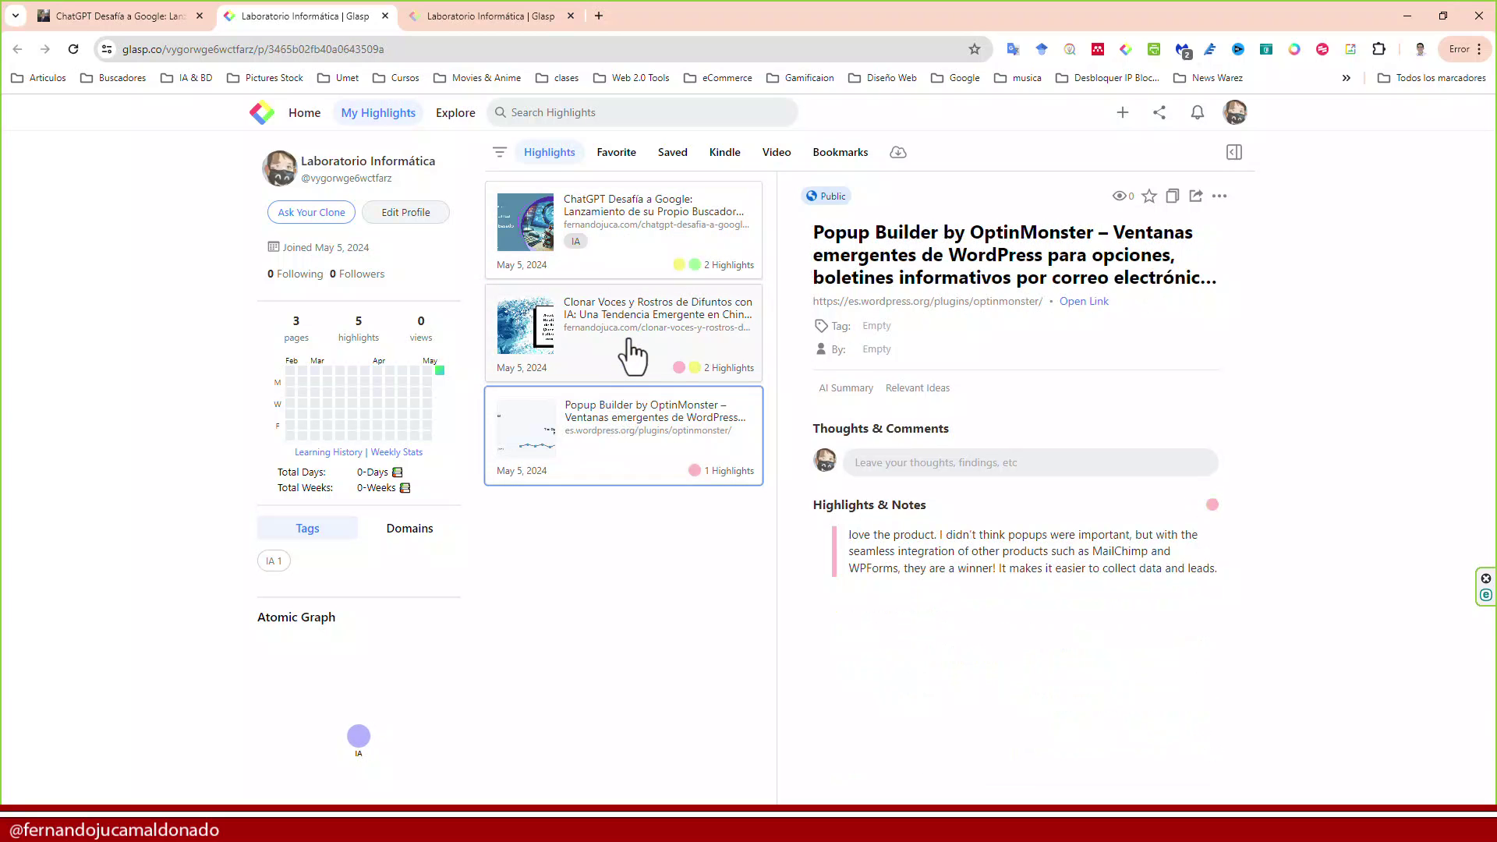
left_click(633, 357)
left_click(628, 267)
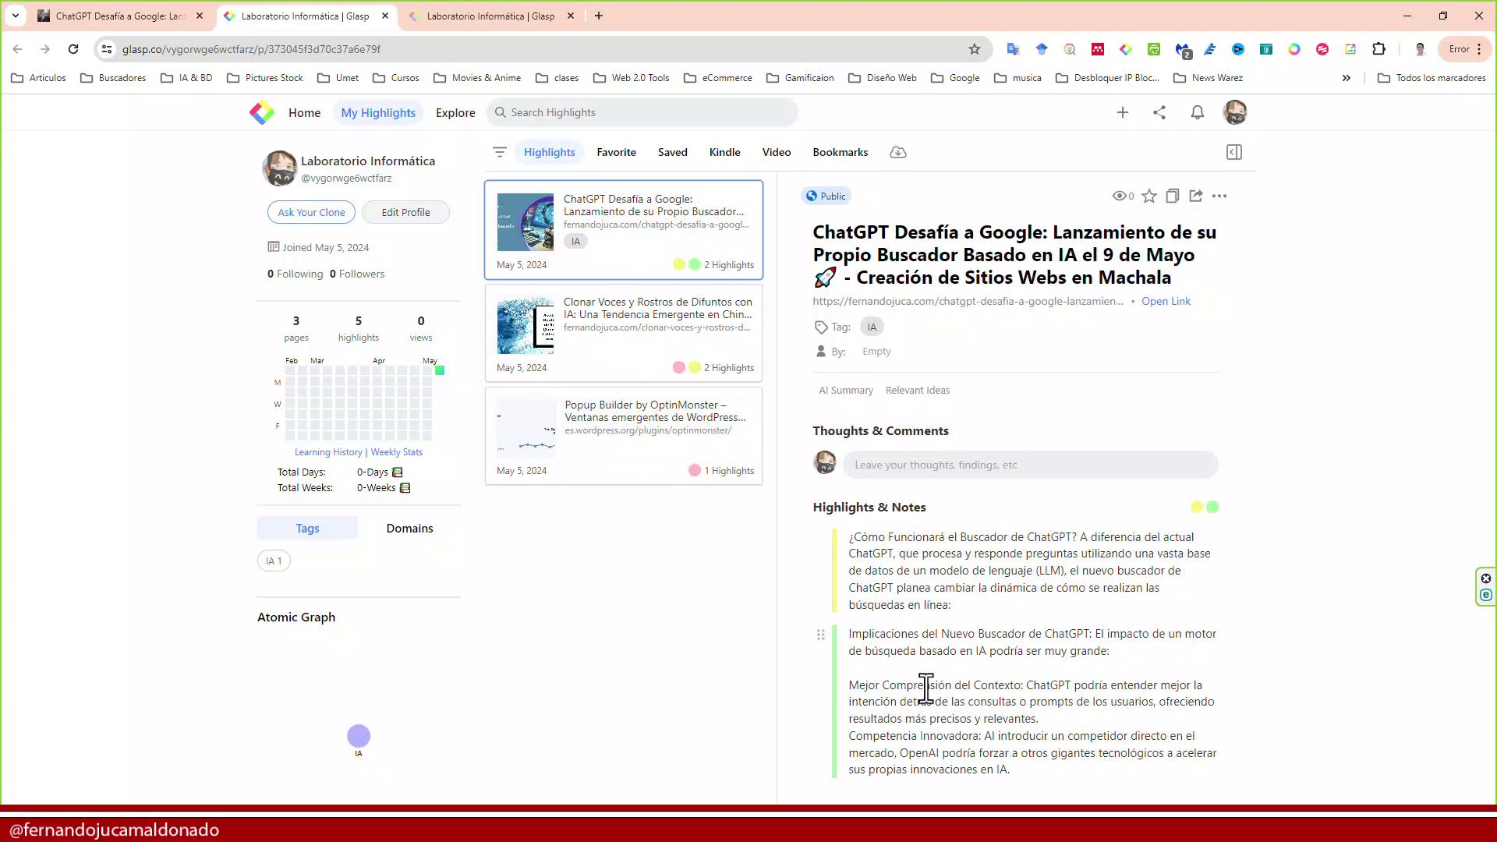
Review the saved highlights of the ChatGPT search engine article and filter them by highlight colour
scroll(922, 685, "down", 1)
scroll(917, 566, "up", 1)
scroll(940, 491, "down", 1)
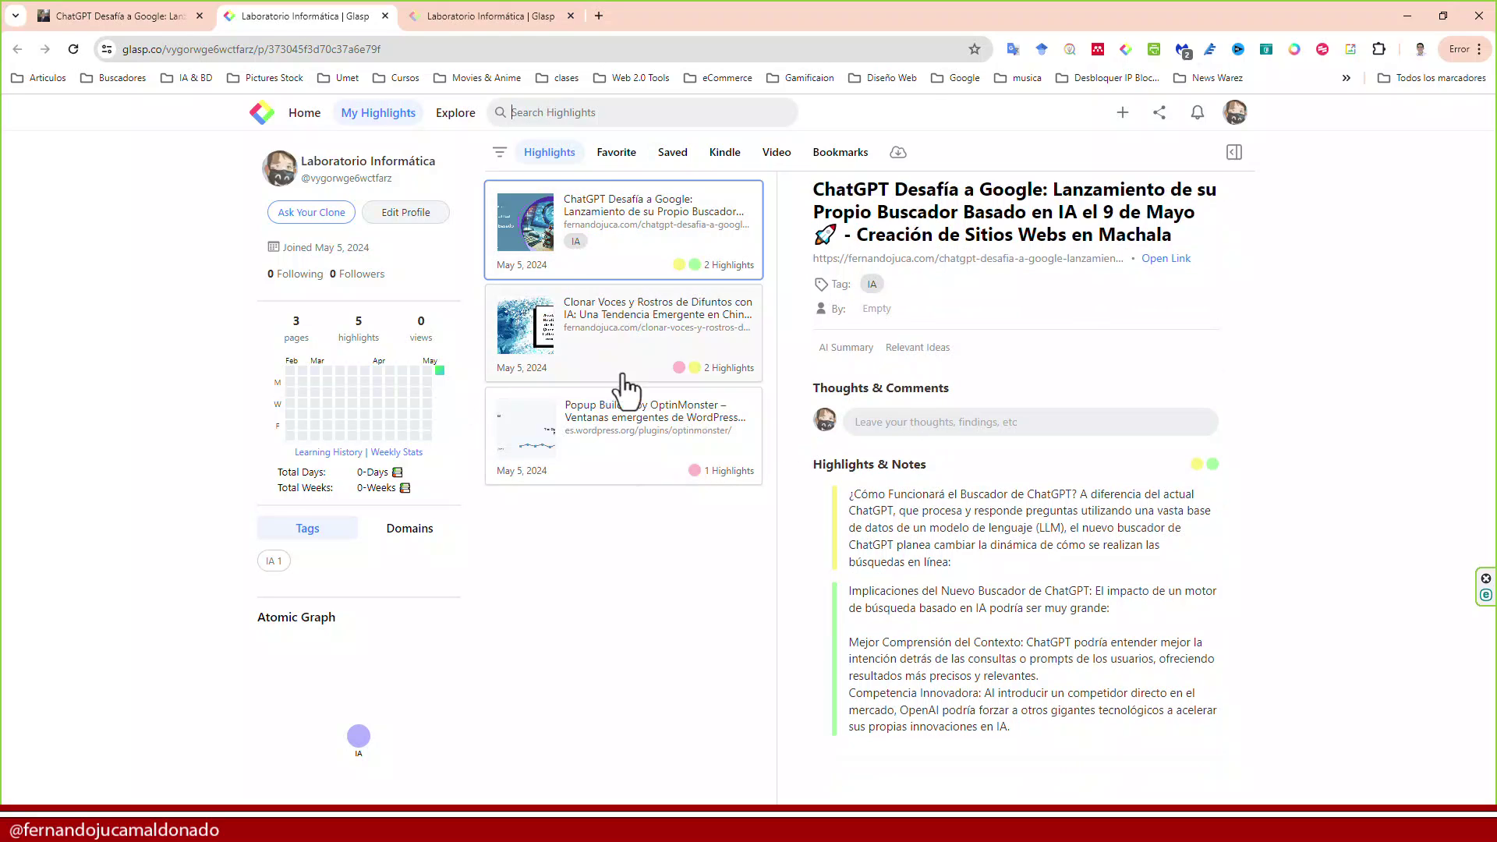
scroll(1021, 530, "up", 1)
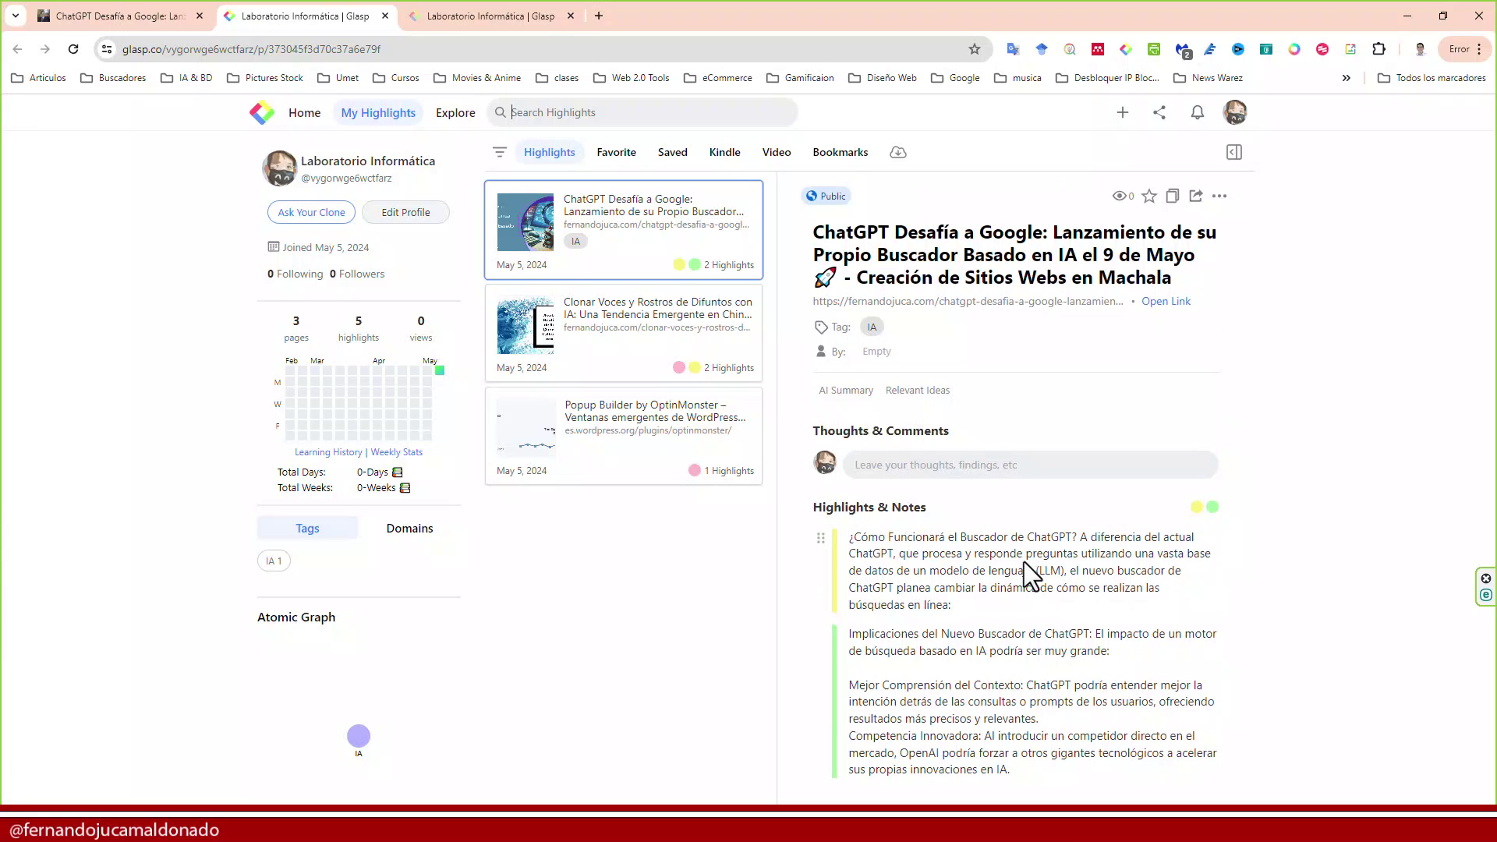
left_click(1212, 508)
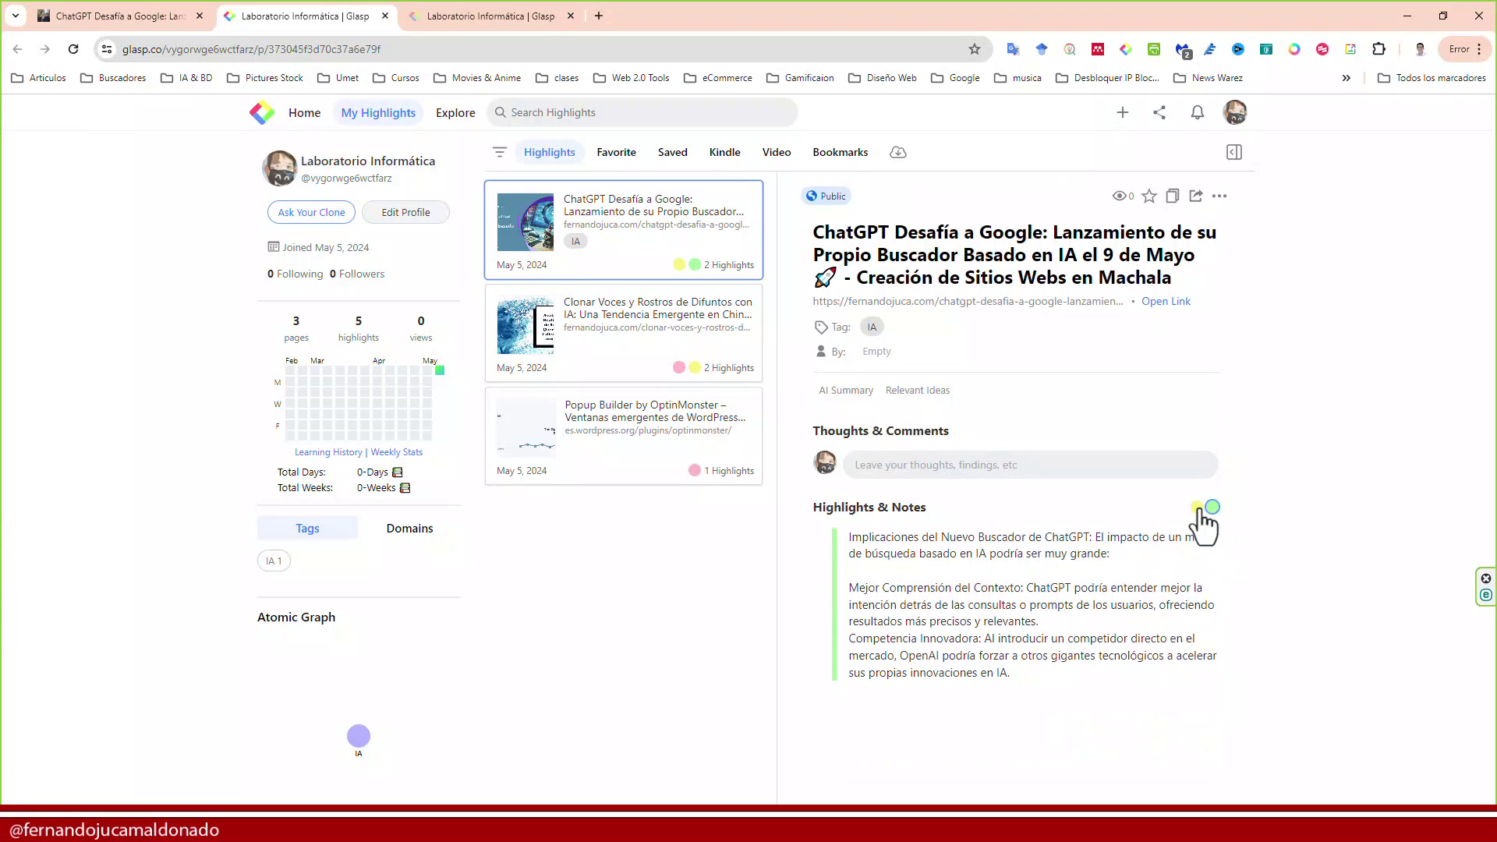
left_click(1204, 508)
Revisit the highlighted blog article, the YouTube video "Inteligencia Artificial en la Educación" and browser_privacy.pdf
left_click(179, 16)
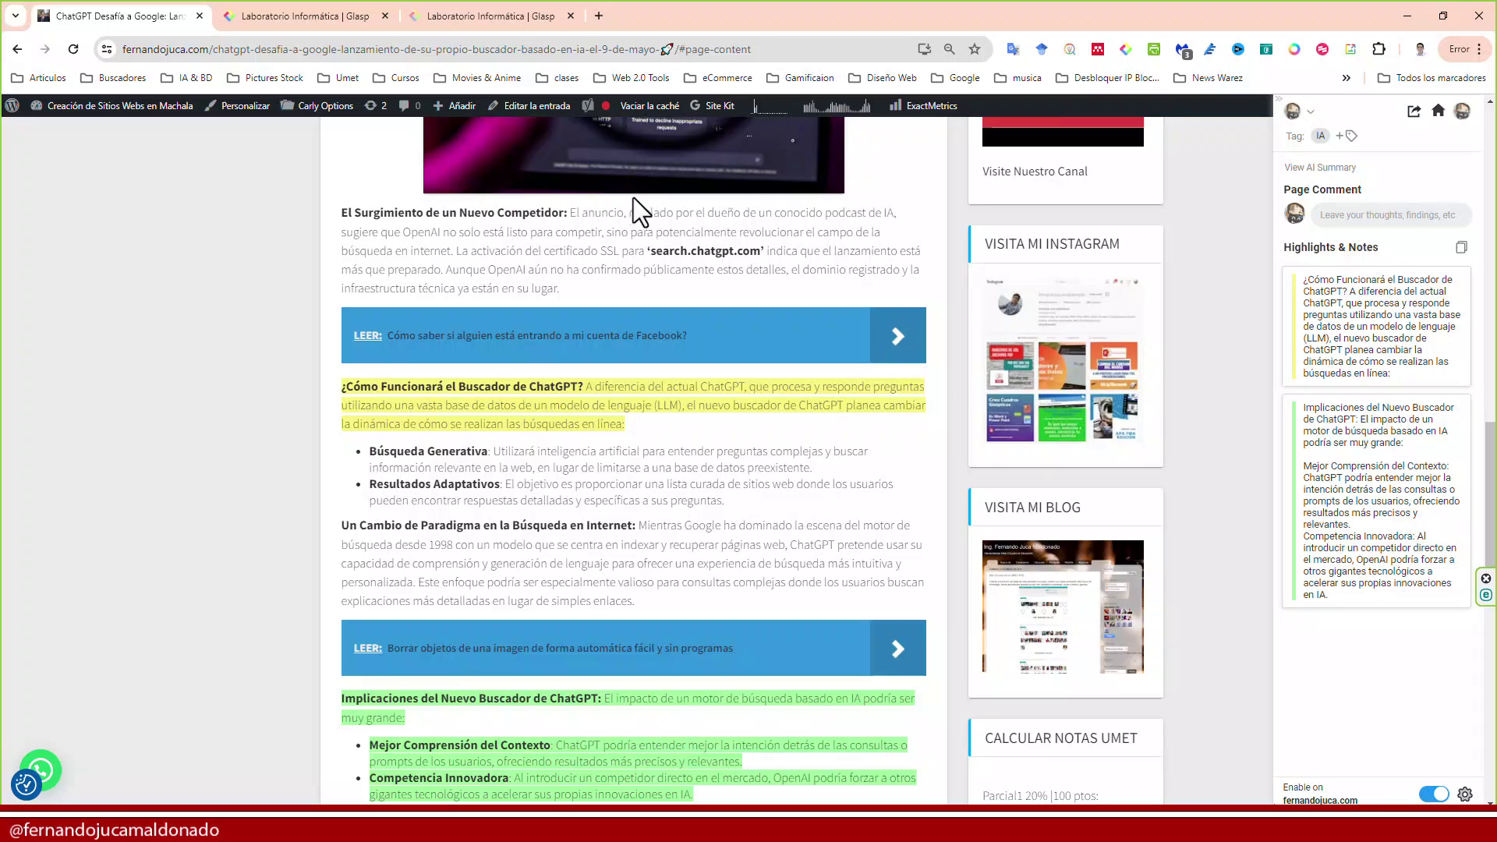
scroll(702, 359, "up", 12)
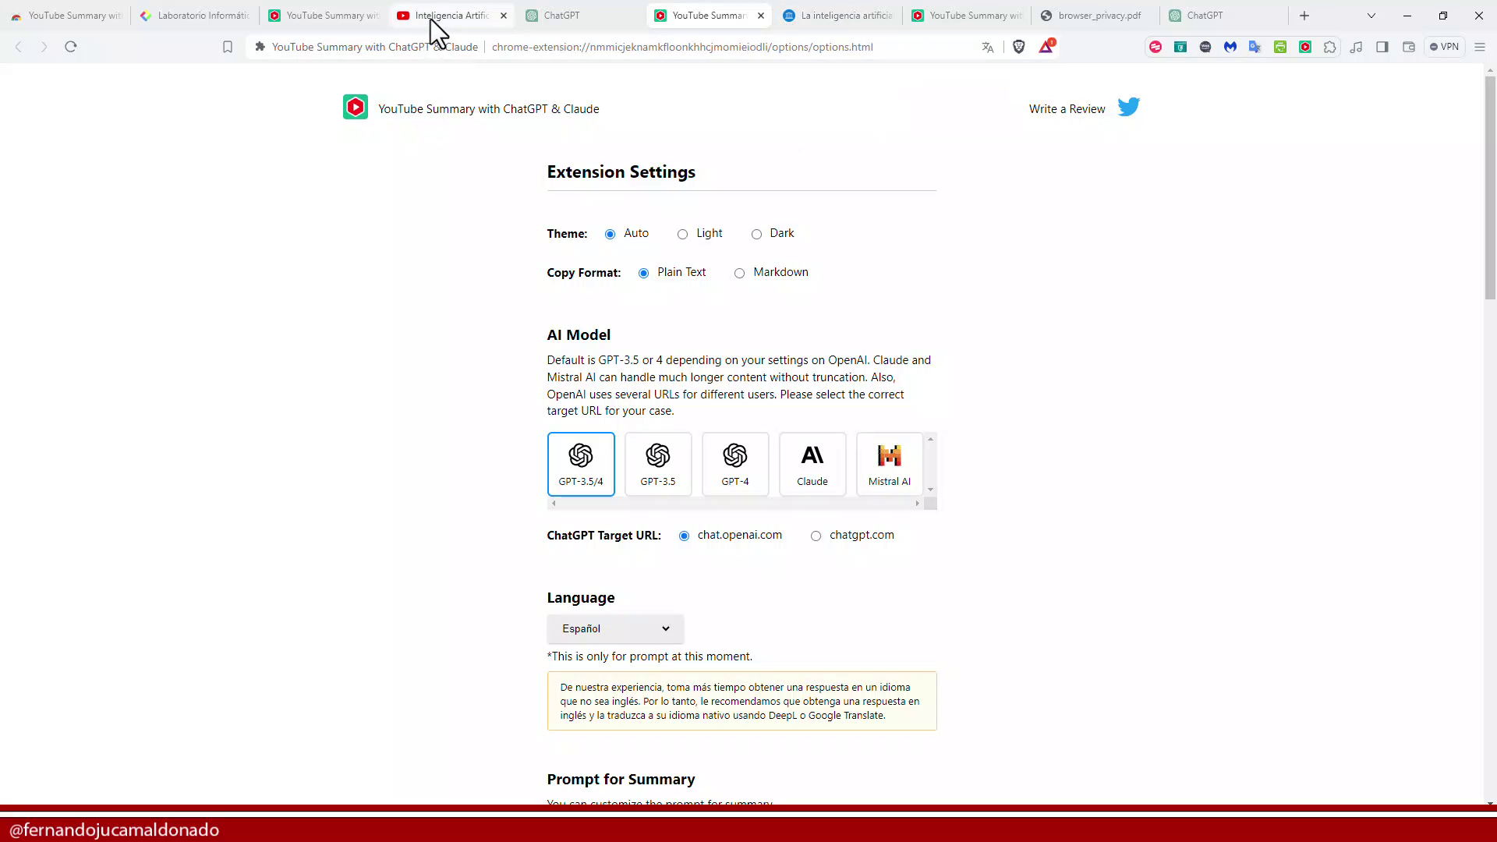
left_click(454, 15)
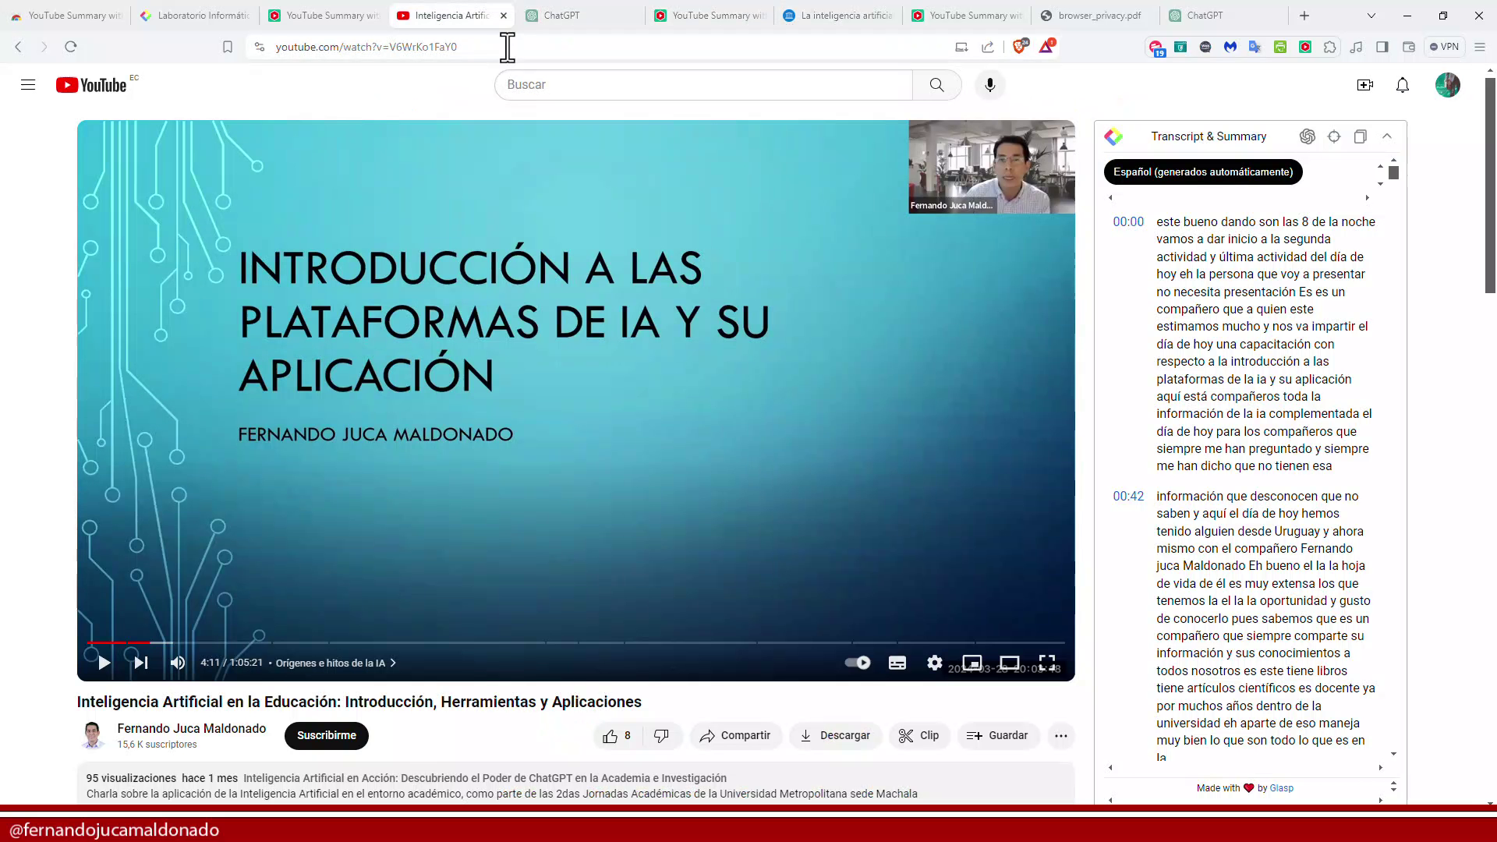
left_click(1096, 17)
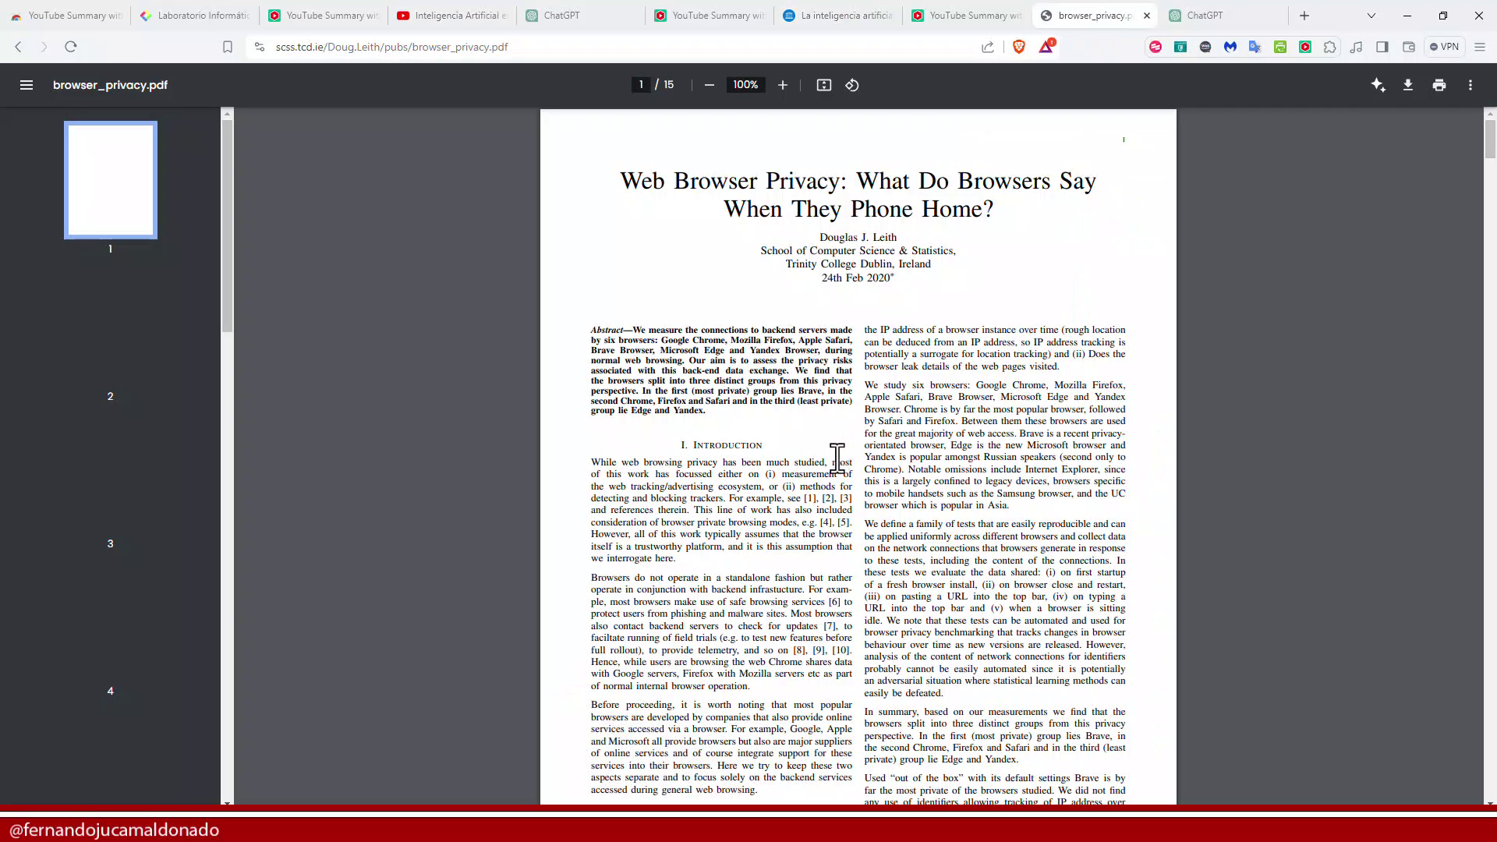